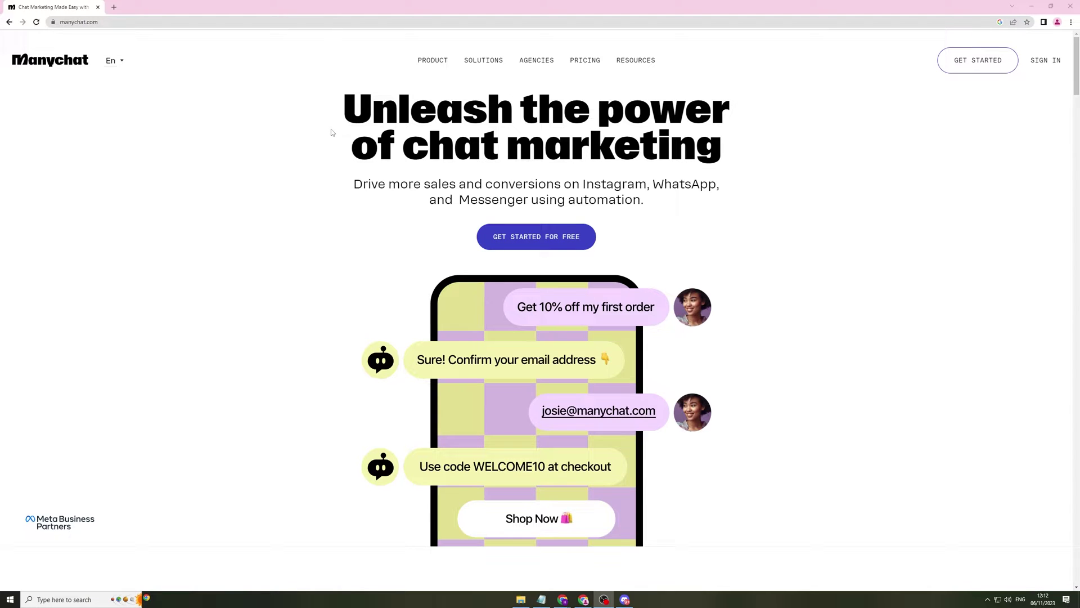
- Start a free ManyChat signup and choose the messaging channel to begin with
scroll(506, 117, "down", 5)
scroll(309, 85, "up", 5)
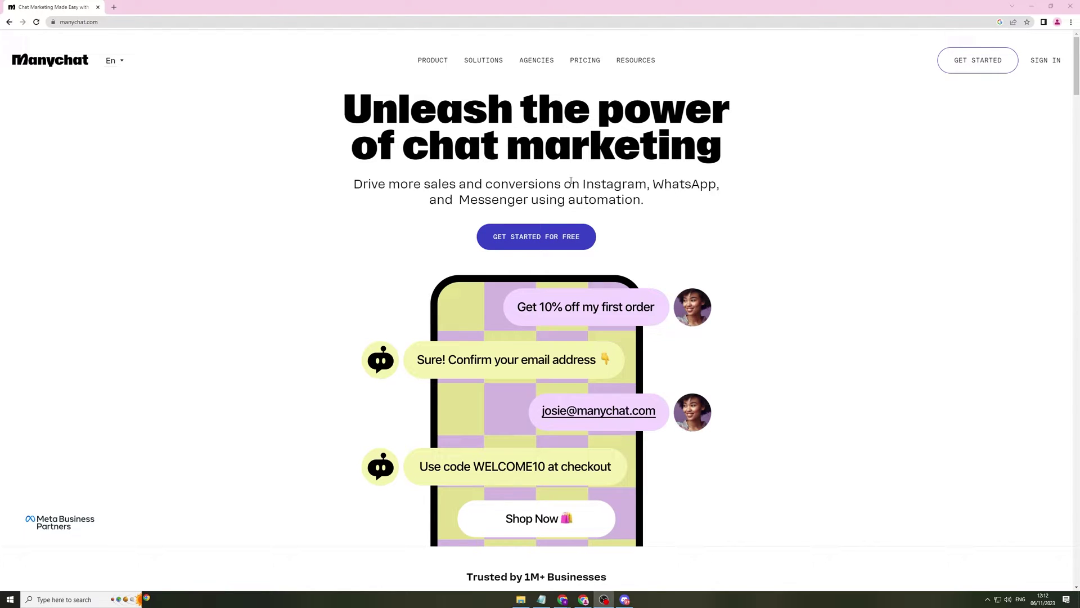
left_click(556, 236)
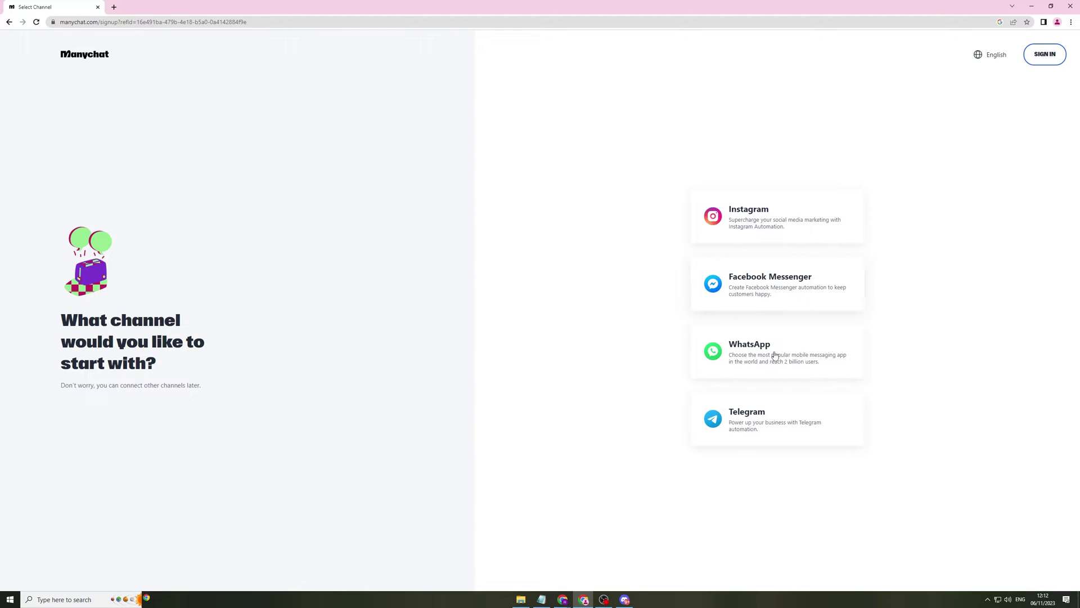
left_click(786, 218)
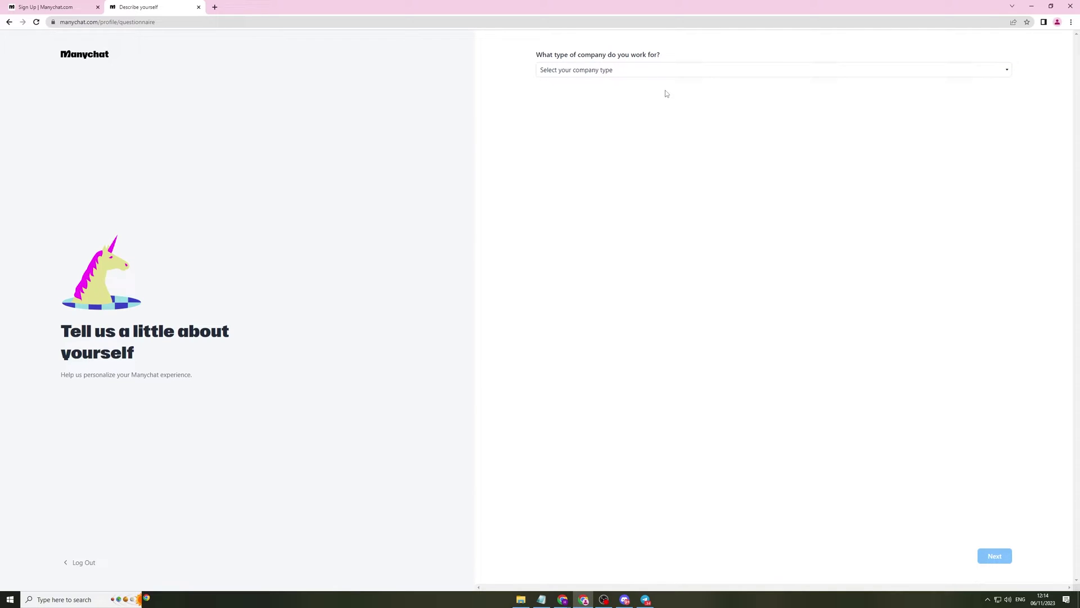
- Set the company type to Solopreneur / Freelancer and continue
left_click(677, 74)
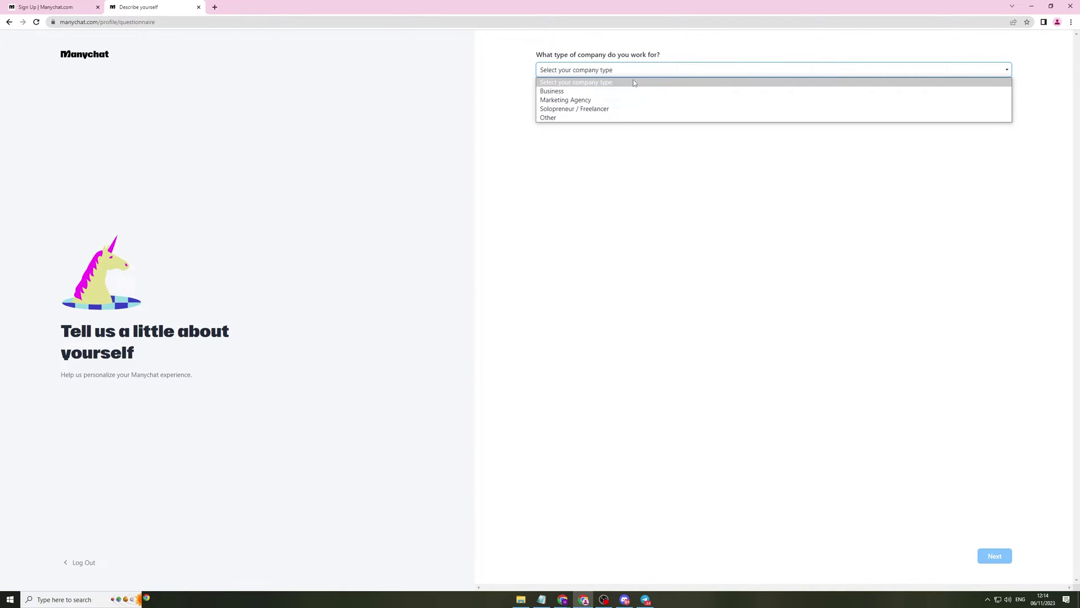
left_click(603, 110)
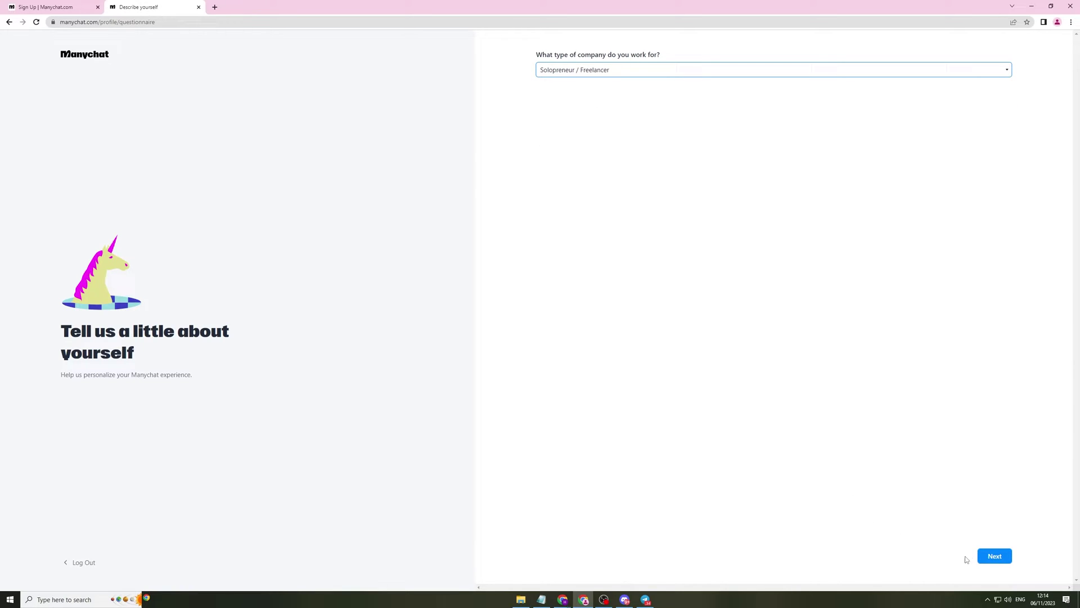
left_click(990, 557)
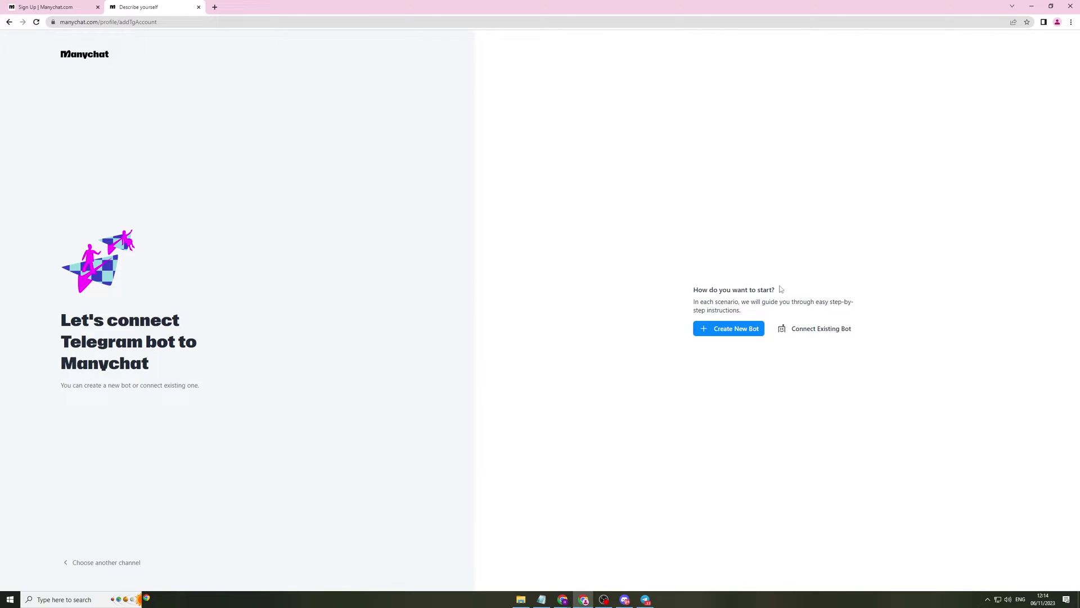
- Create a new Telegram bot through BotFather to connect to ManyChat
left_click(723, 331)
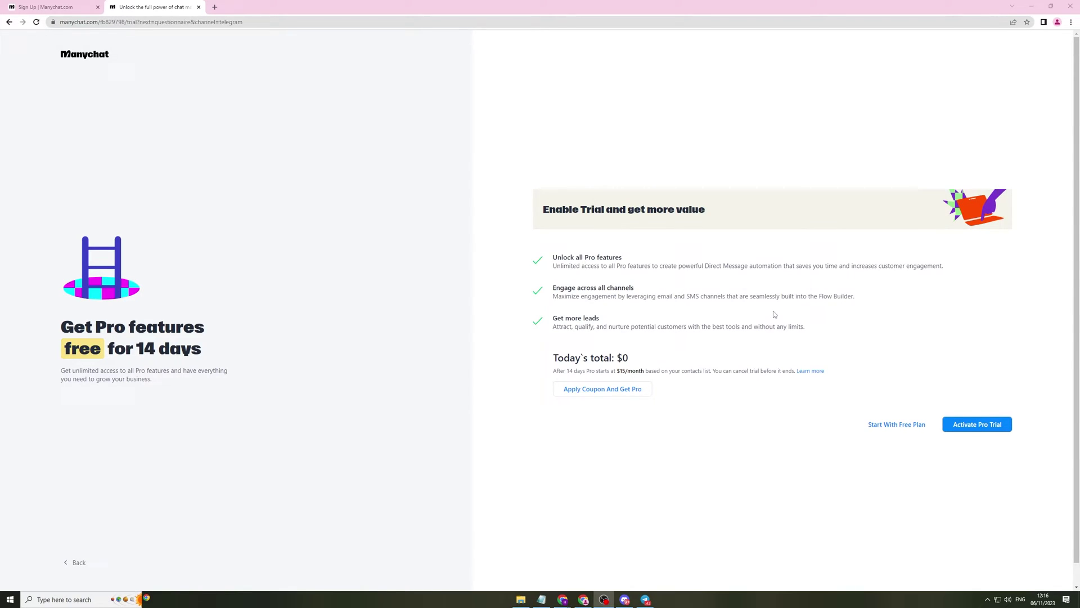
- Stay on the free plan and answer Educational / Test, then Testing & evaluation
left_click(900, 425)
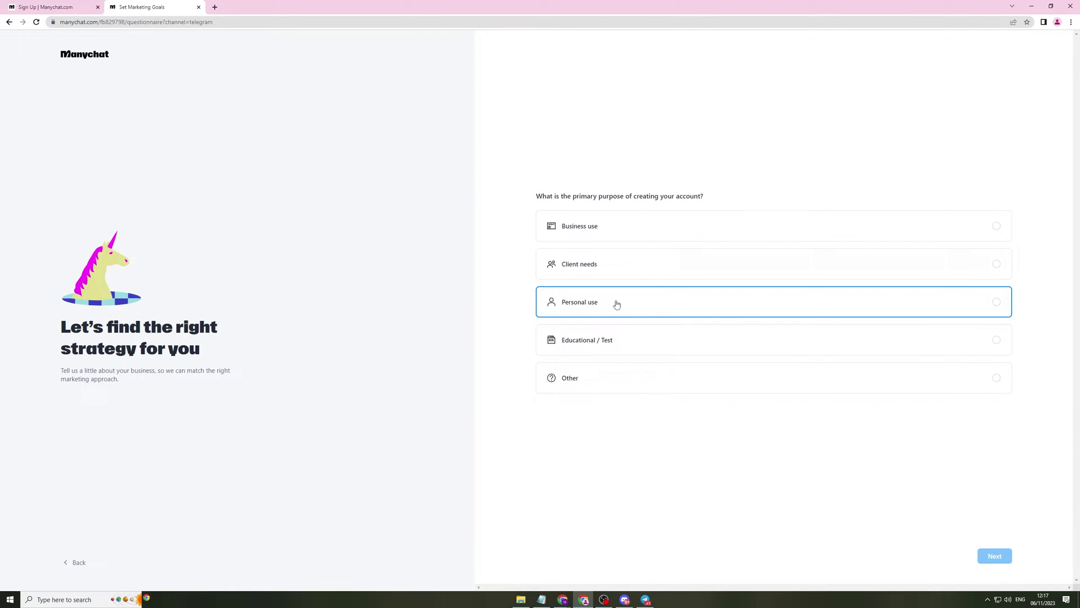
left_click(634, 341)
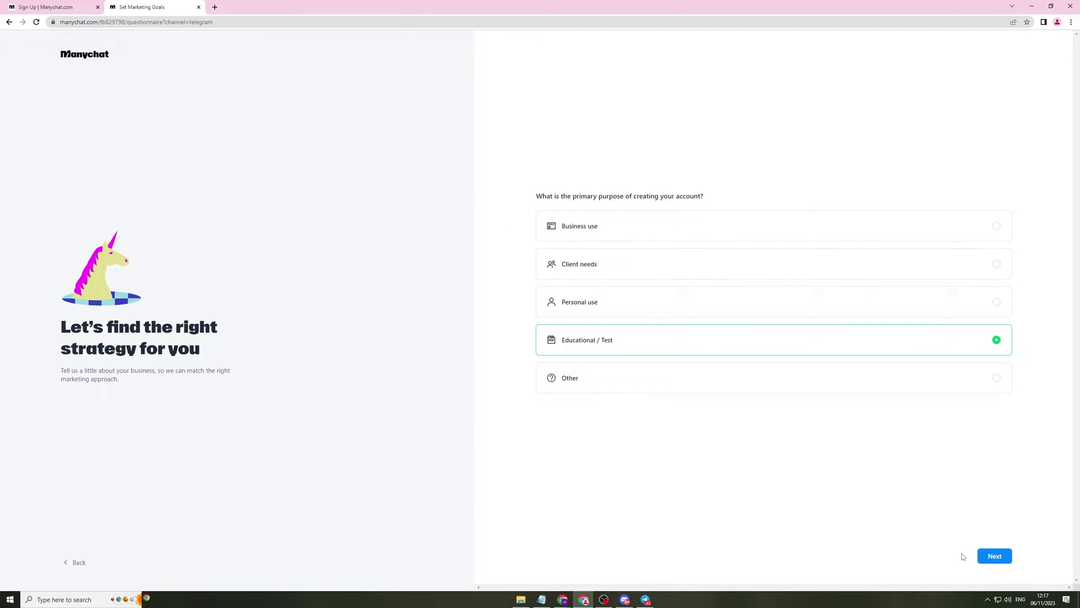
left_click(984, 554)
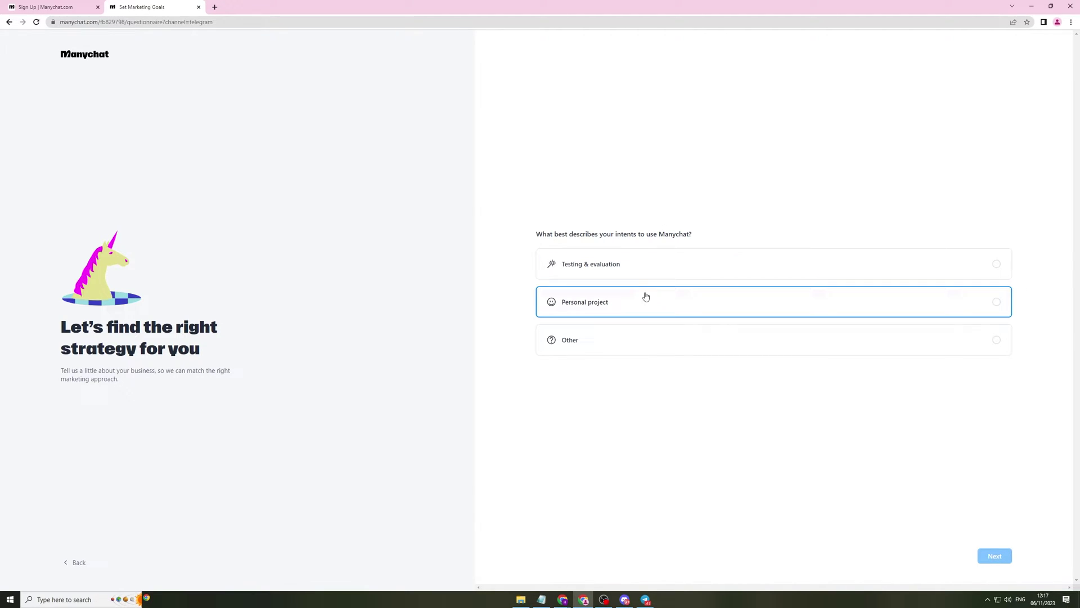
left_click(590, 263)
left_click(1001, 556)
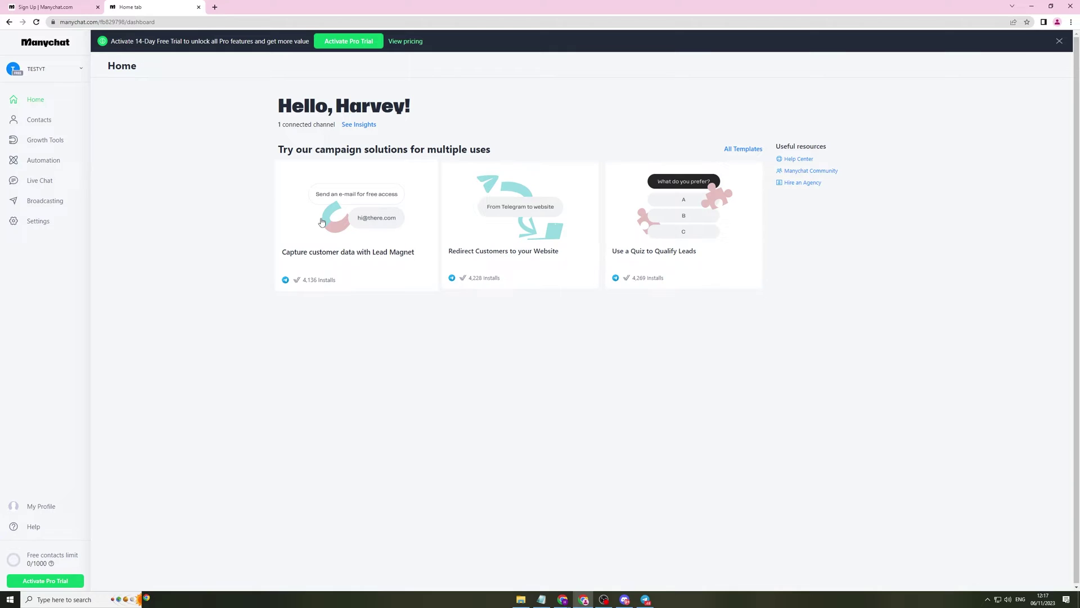
- Set up the 'Capture customer data with Lead Magnet' template as a new flow
left_click(322, 221)
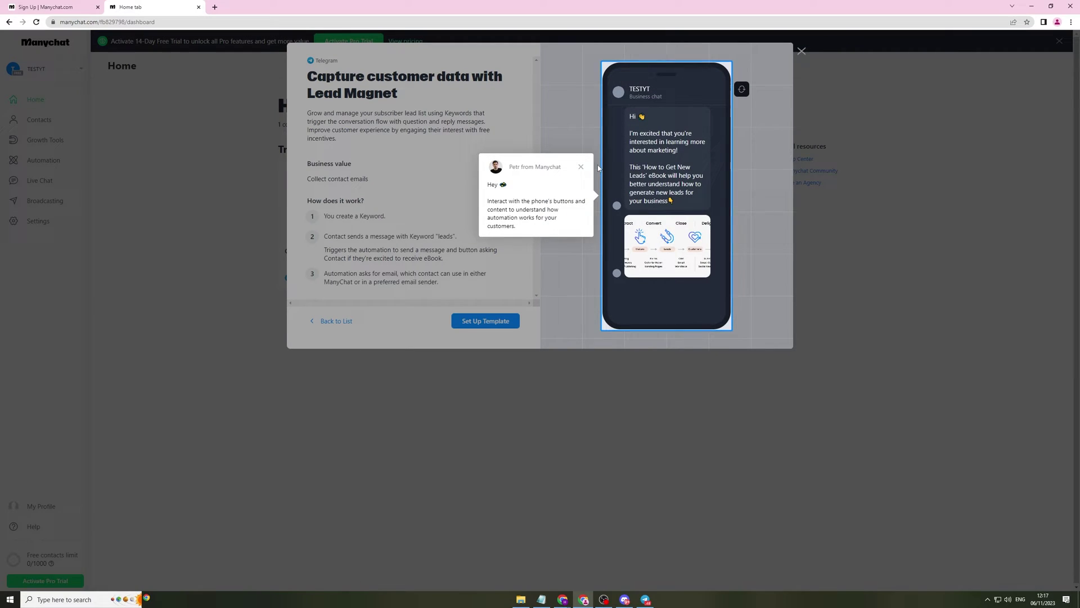
left_click(580, 167)
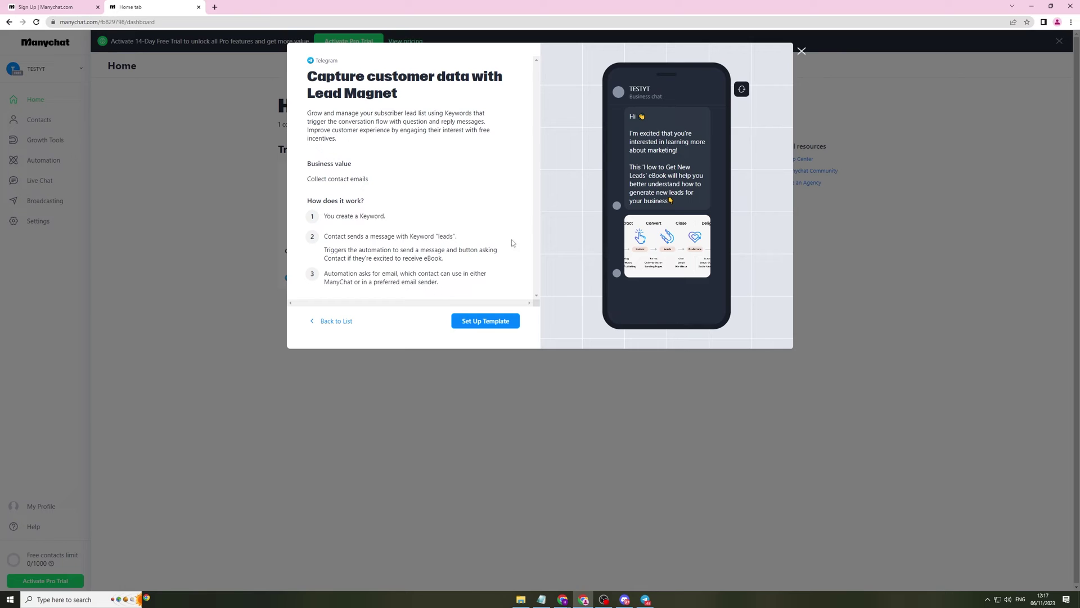
left_click(471, 322)
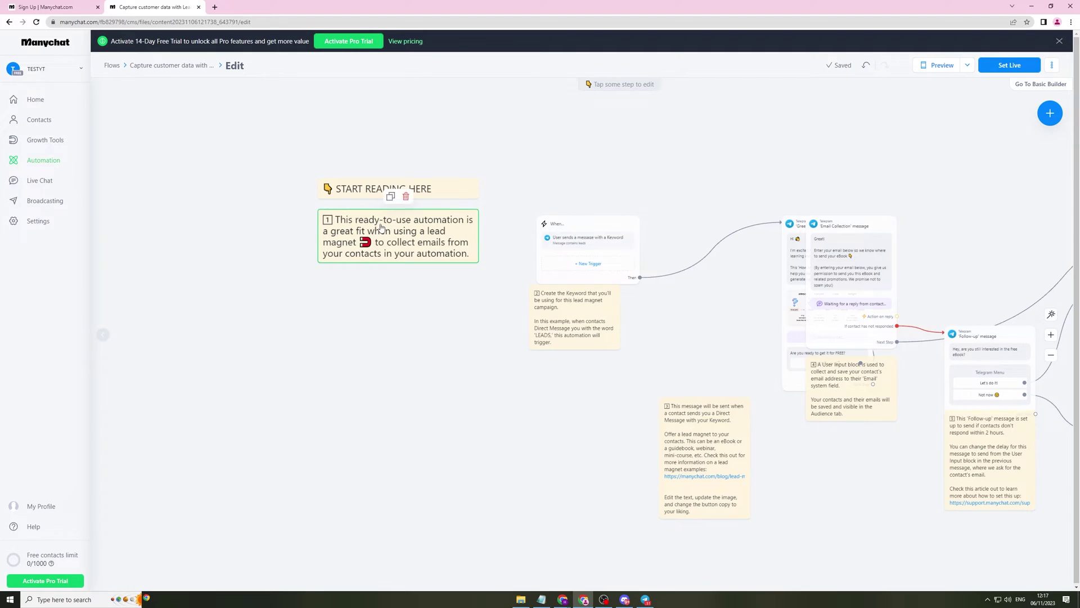
- Open the flow's 'Message contains leads' keyword trigger settings in the editor
left_click(380, 225)
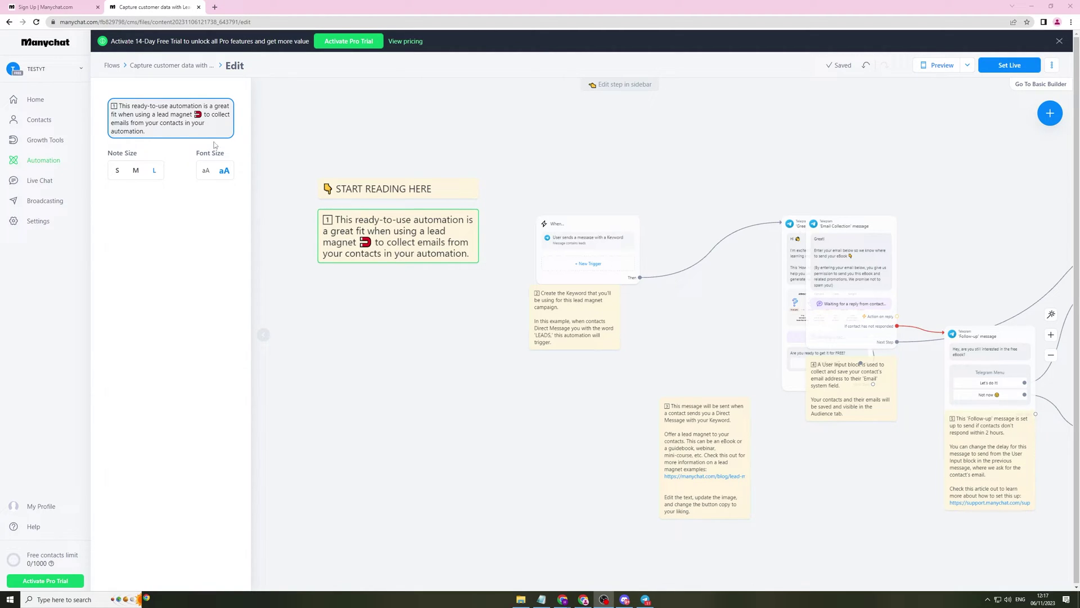
left_click(542, 187)
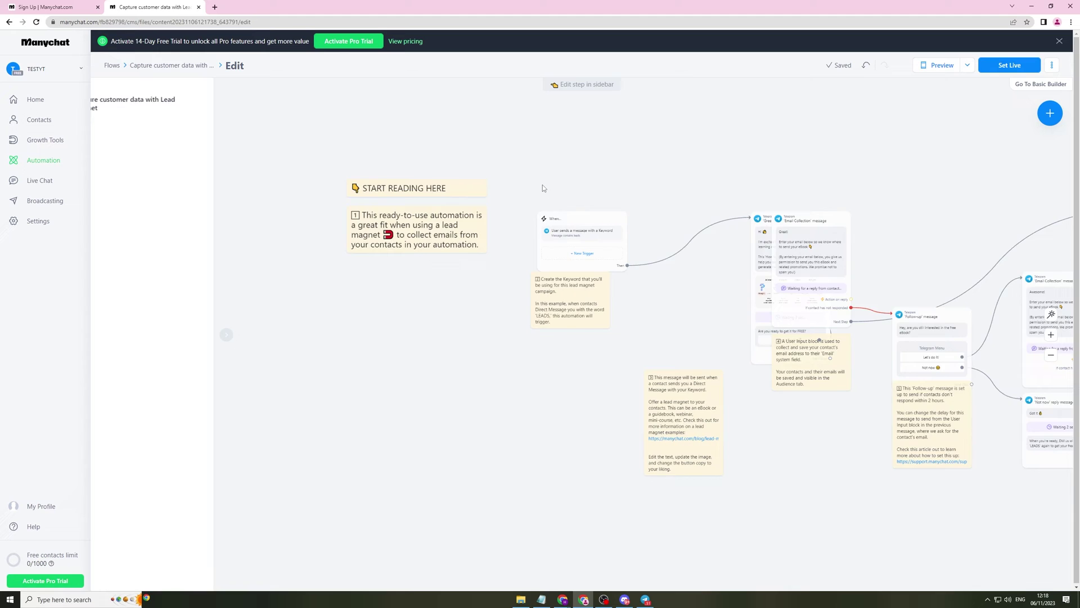
scroll(706, 195, "up", 5)
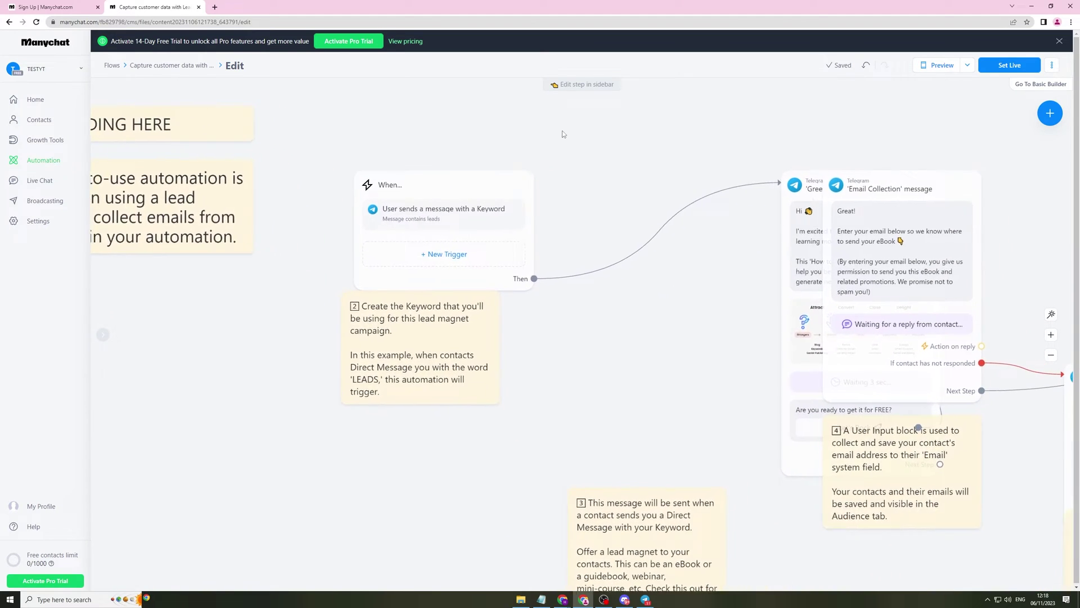
left_click_drag(562, 134, 534, 142)
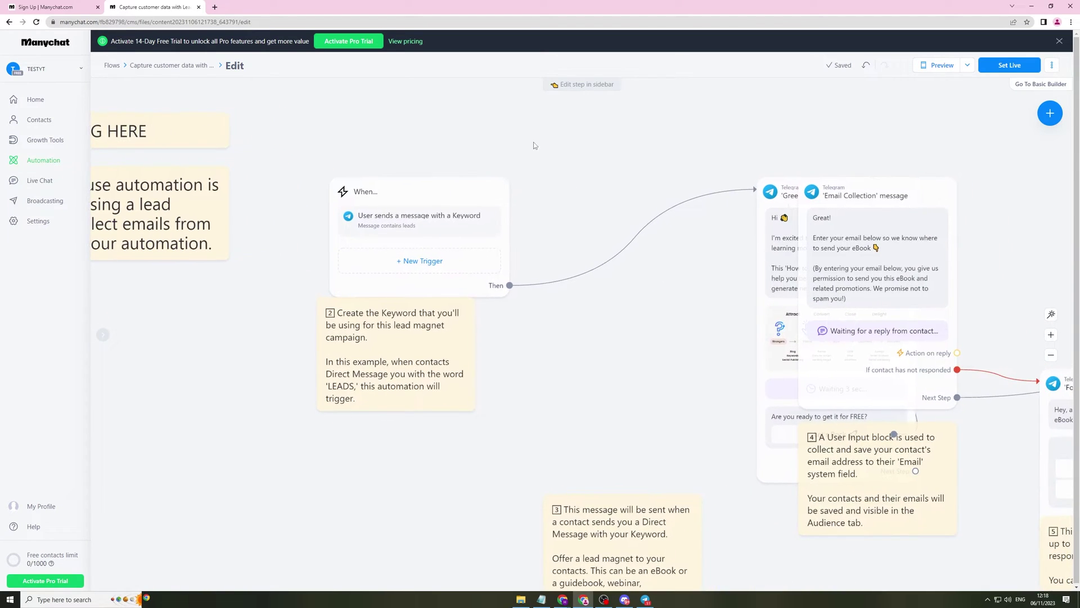
left_click(417, 195)
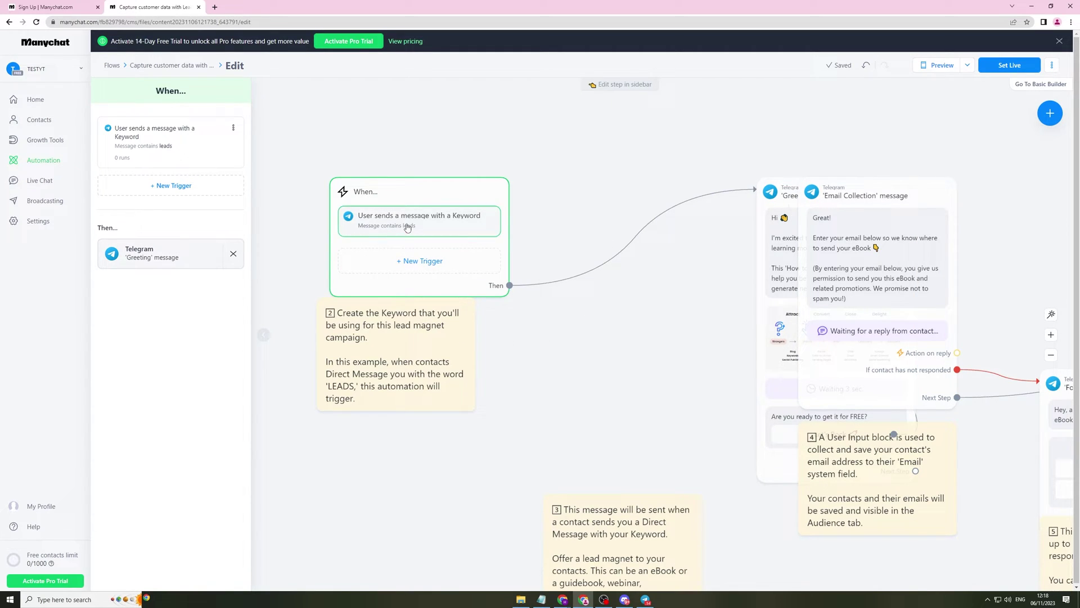
left_click(182, 187)
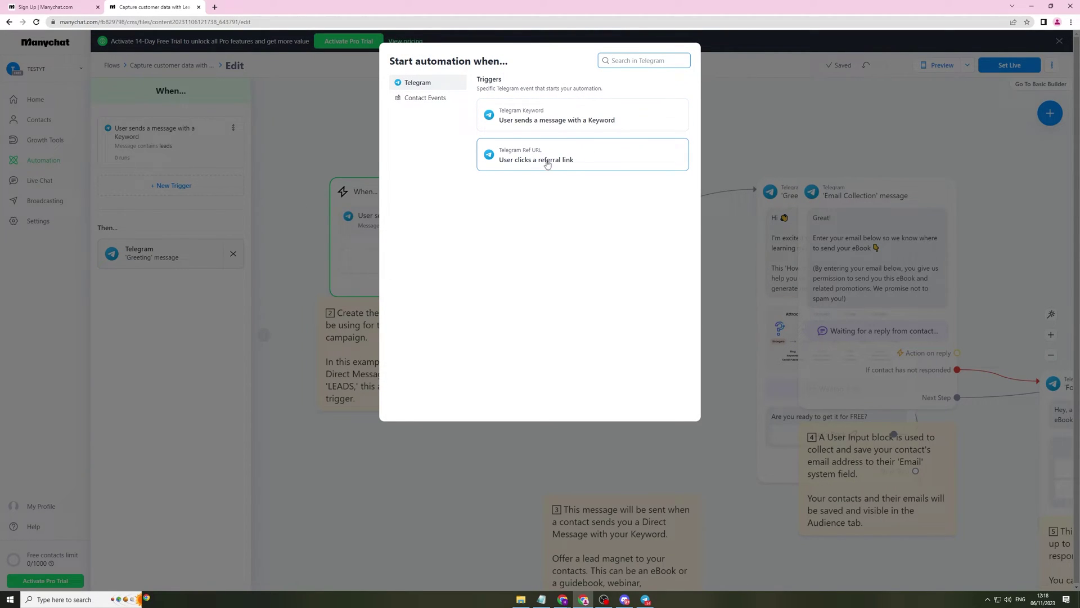
left_click(434, 98)
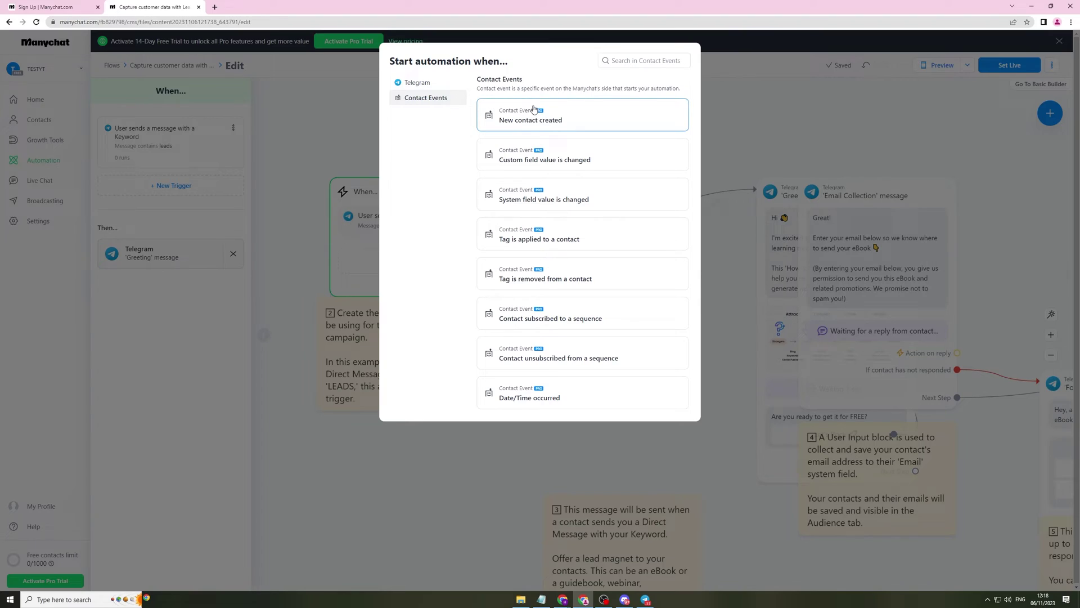
left_click(776, 103)
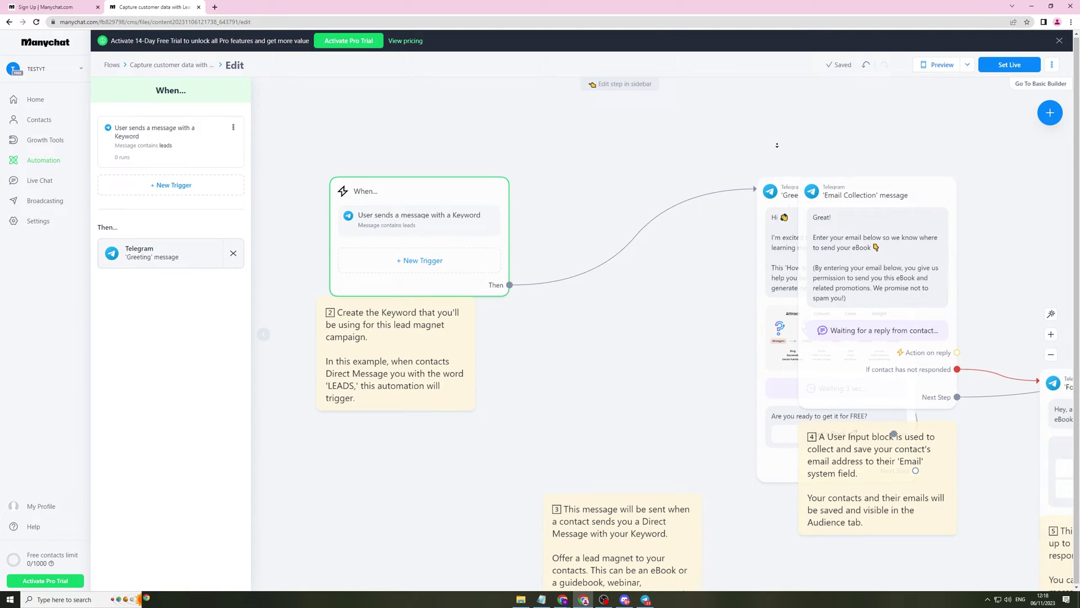
scroll(815, 186, "up", 3)
left_click_drag(791, 211, 1005, 158)
scroll(760, 167, "down", 2)
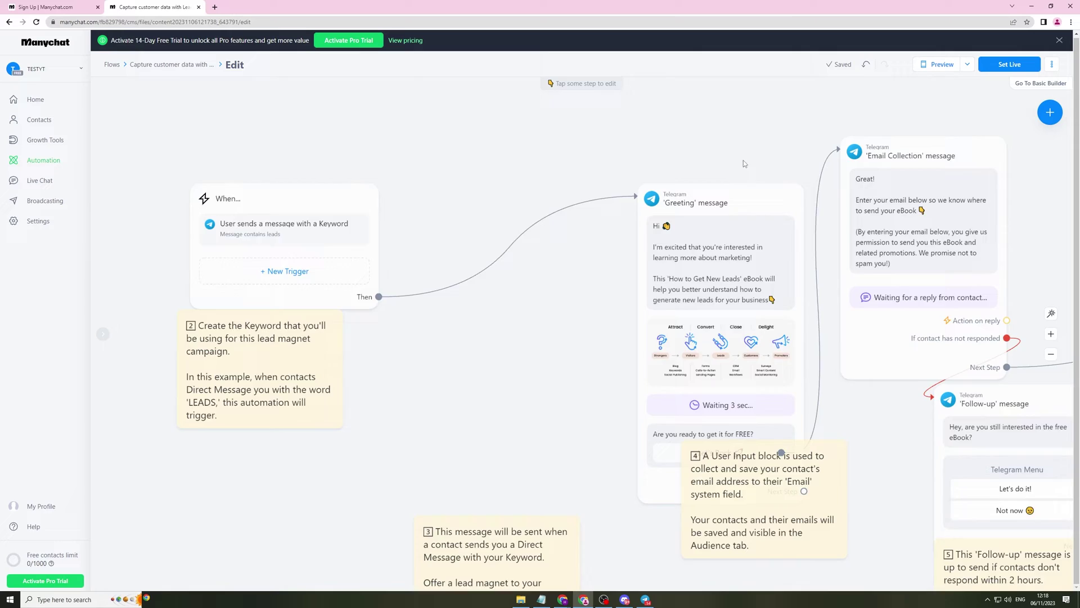
left_click_drag(744, 163, 623, 132)
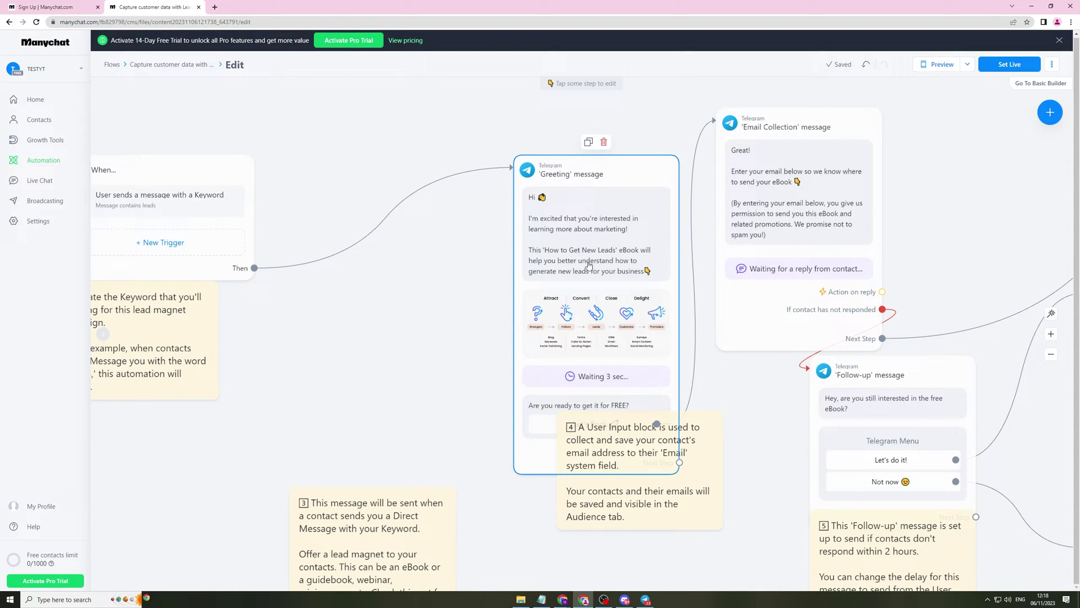
left_click_drag(616, 309, 514, 272)
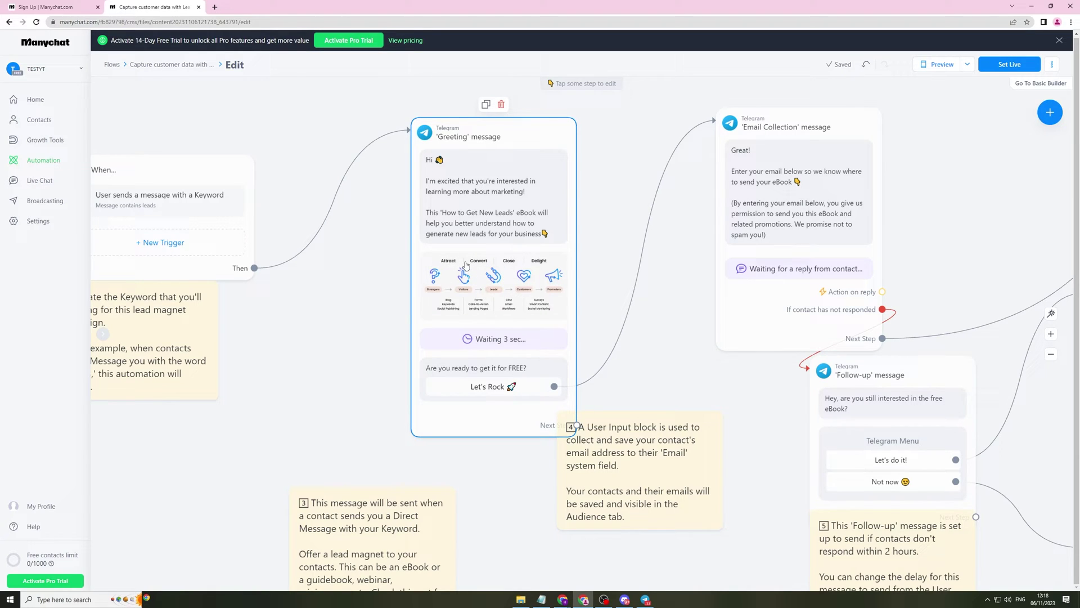
left_click_drag(309, 269, 404, 276)
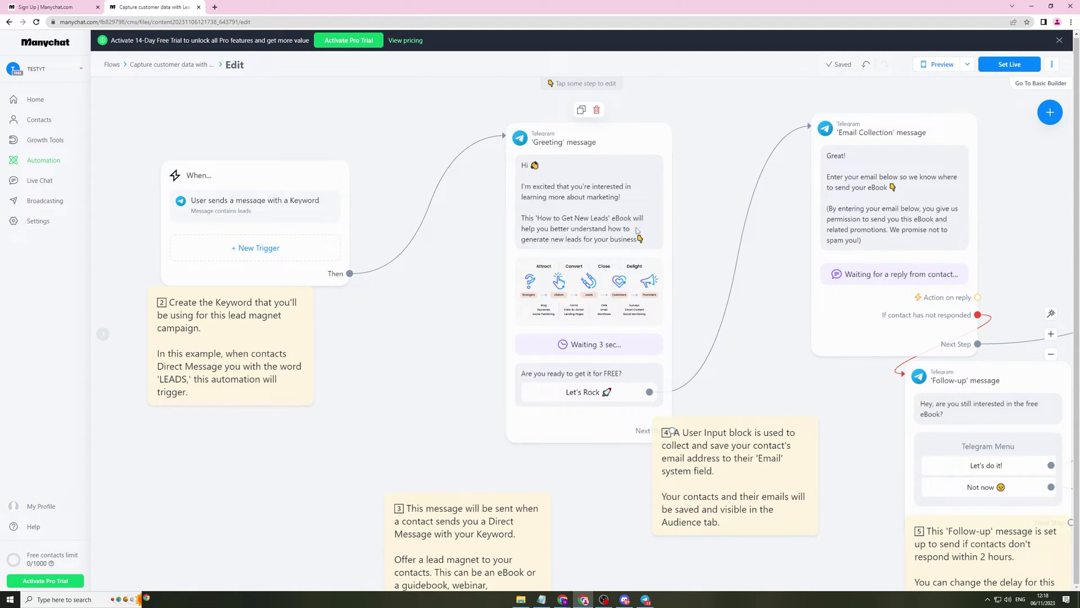
left_click_drag(684, 273, 516, 320)
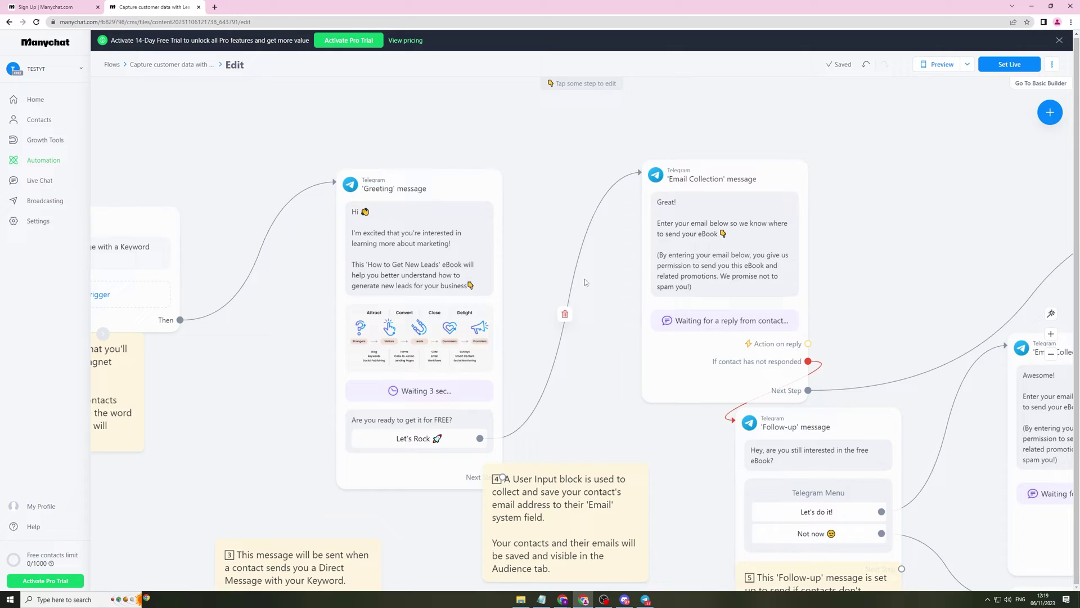
scroll(511, 448, "down", 5)
scroll(511, 447, "right", 3)
left_click_drag(511, 448, 514, 461)
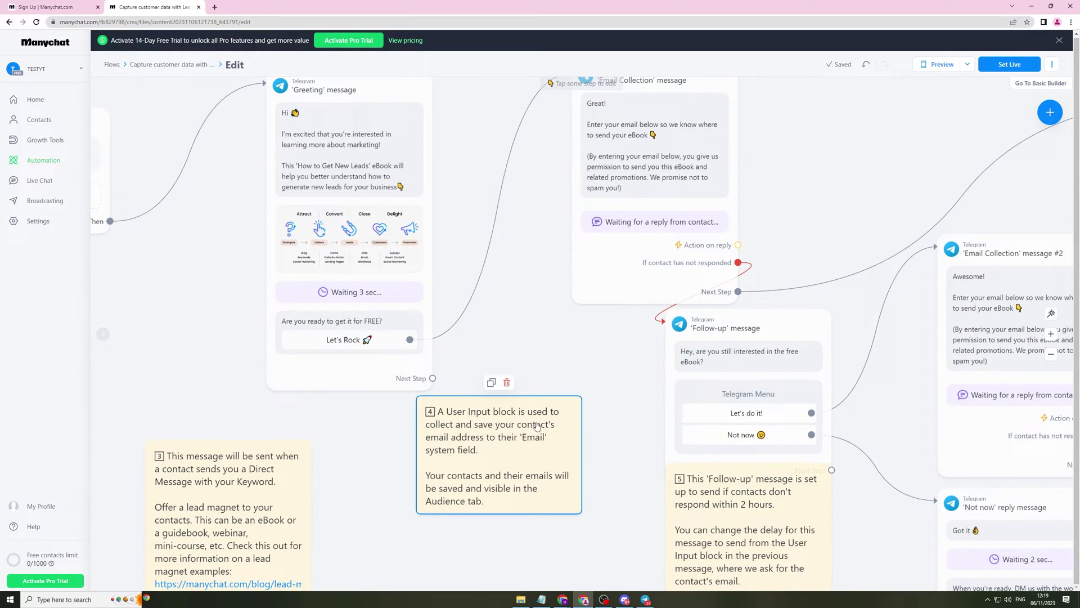
left_click(563, 360)
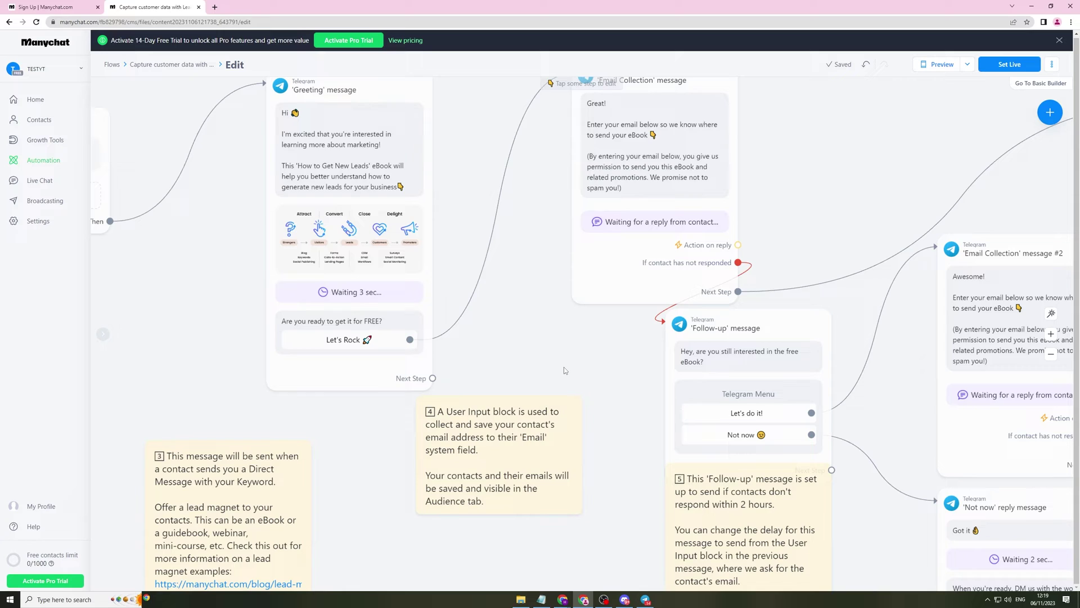
left_click(536, 419)
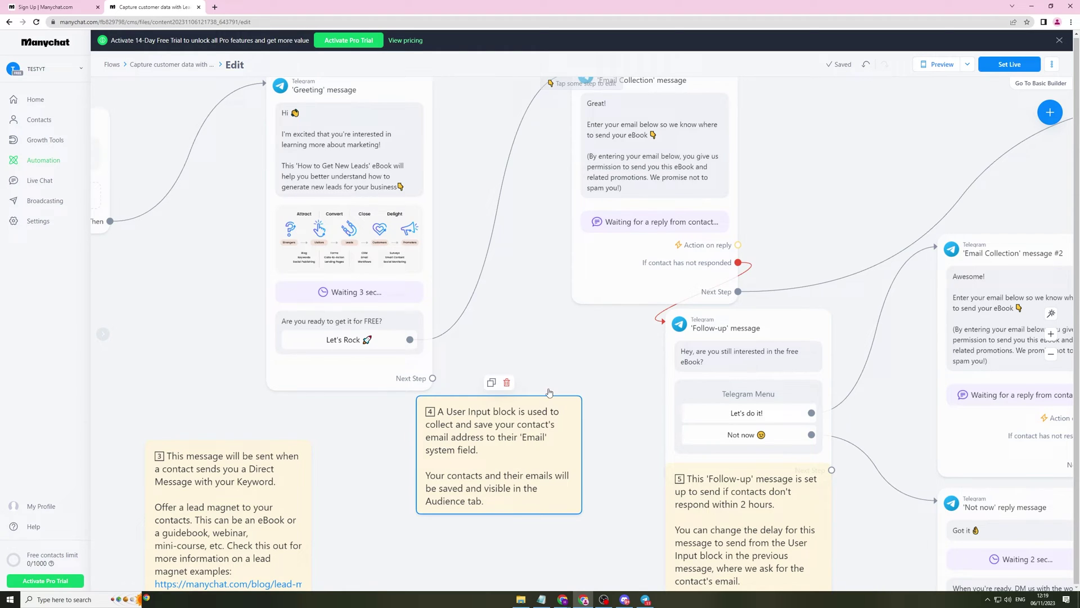
left_click_drag(558, 311, 500, 426)
left_click(578, 237)
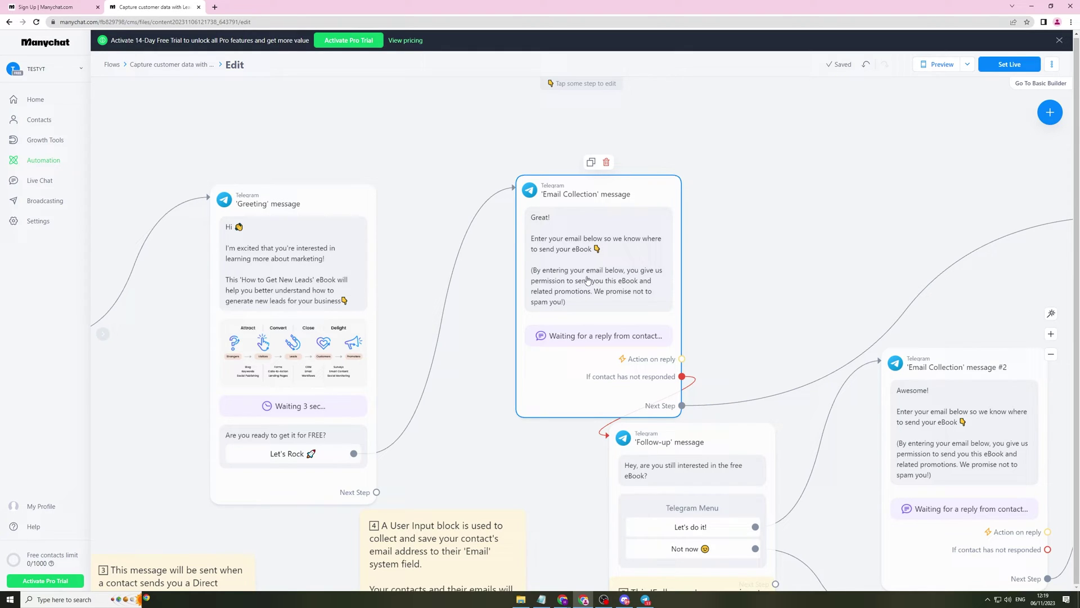
- Move the 'Email Collection' message up and to the left on the canvas
left_click_drag(609, 314, 527, 280)
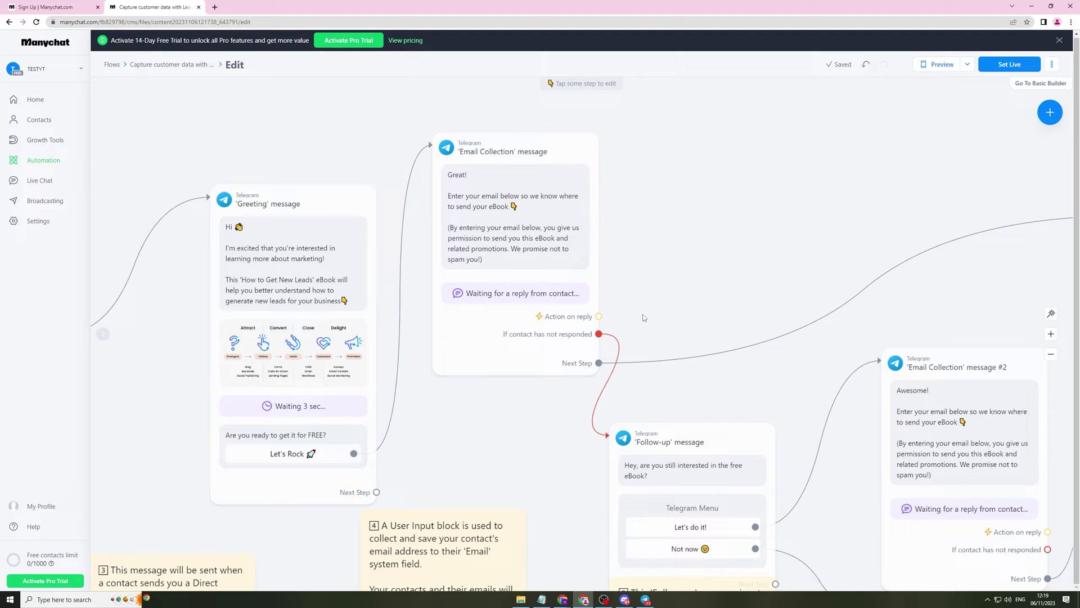
scroll(501, 276, "down", 2)
scroll(501, 276, "right", 2)
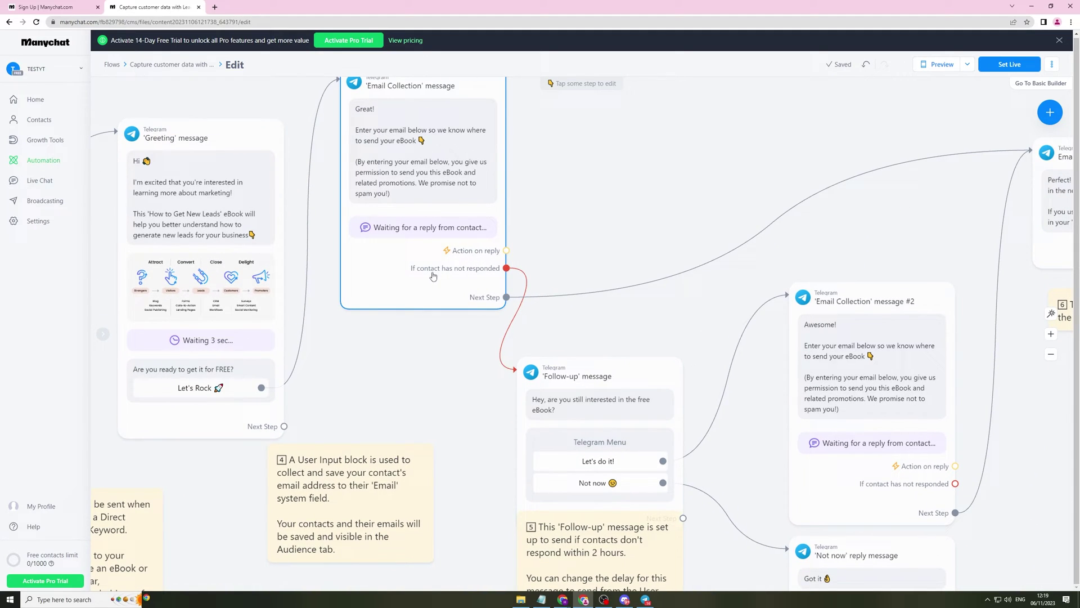
- Pan around the canvas to review every block through 'Email confirmation' and 'Follow-up'
scroll(543, 337, "down", 3)
scroll(543, 338, "right", 1)
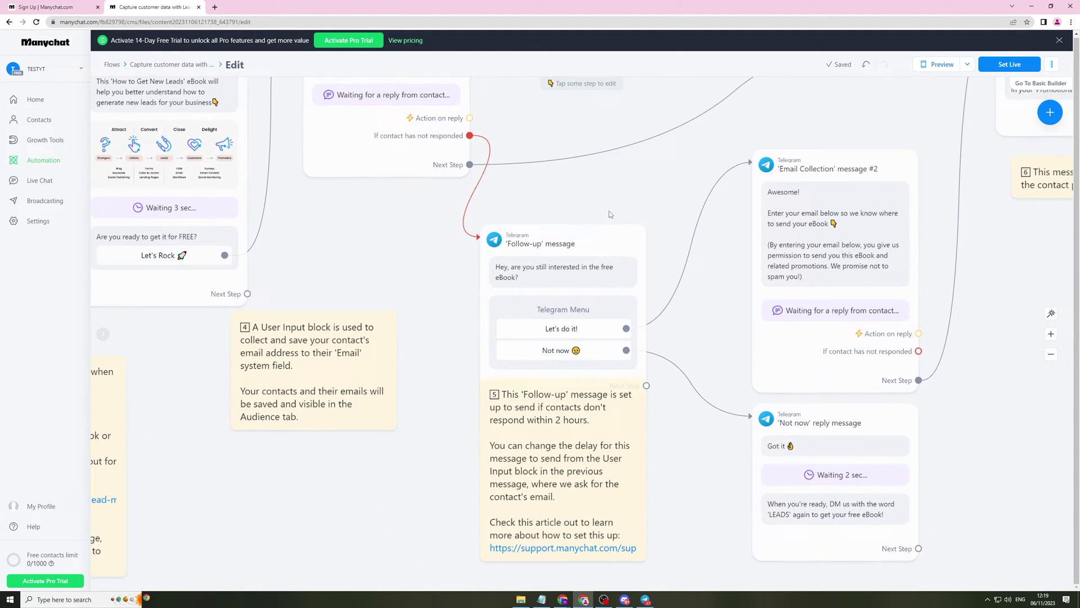
scroll(540, 222, "up", 2)
scroll(541, 222, "left", 2)
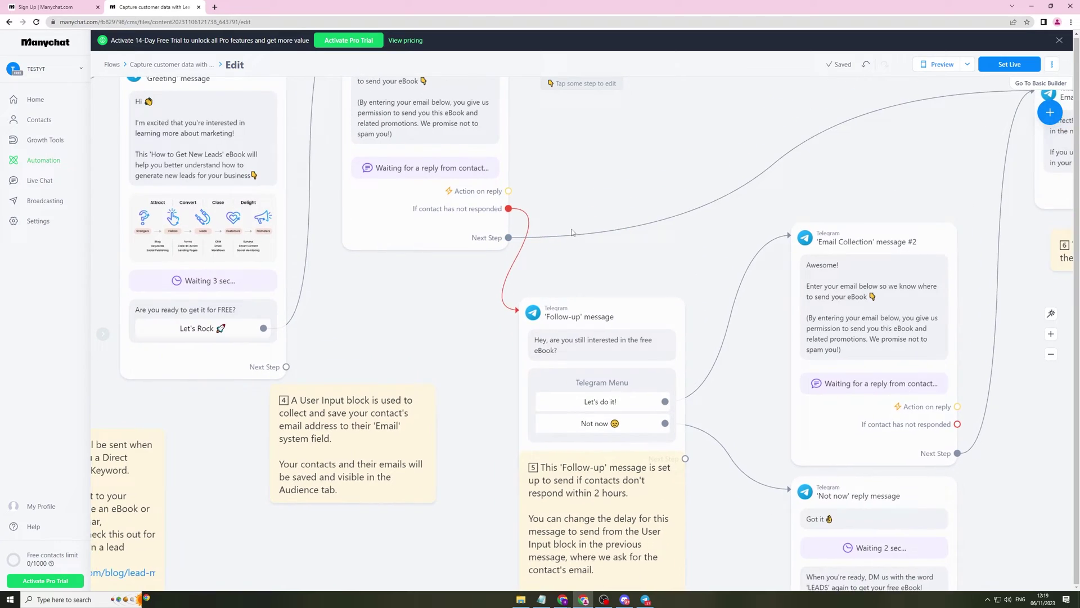
scroll(523, 223, "down", 3)
scroll(523, 223, "right", 2)
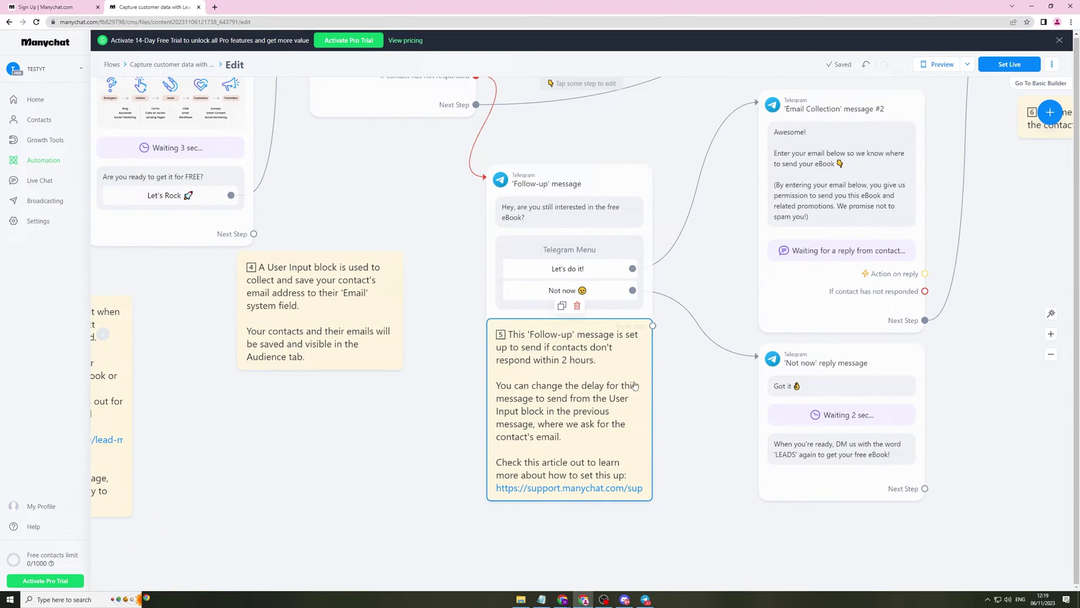
scroll(634, 385, "up", 6)
scroll(634, 386, "right", 4)
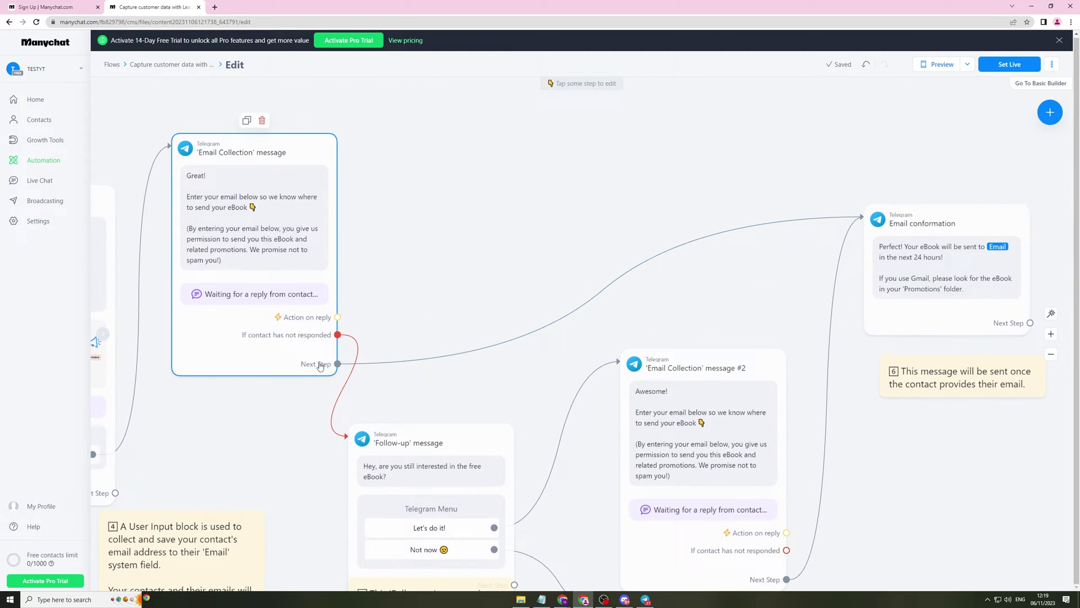
scroll(405, 351, "right", 8)
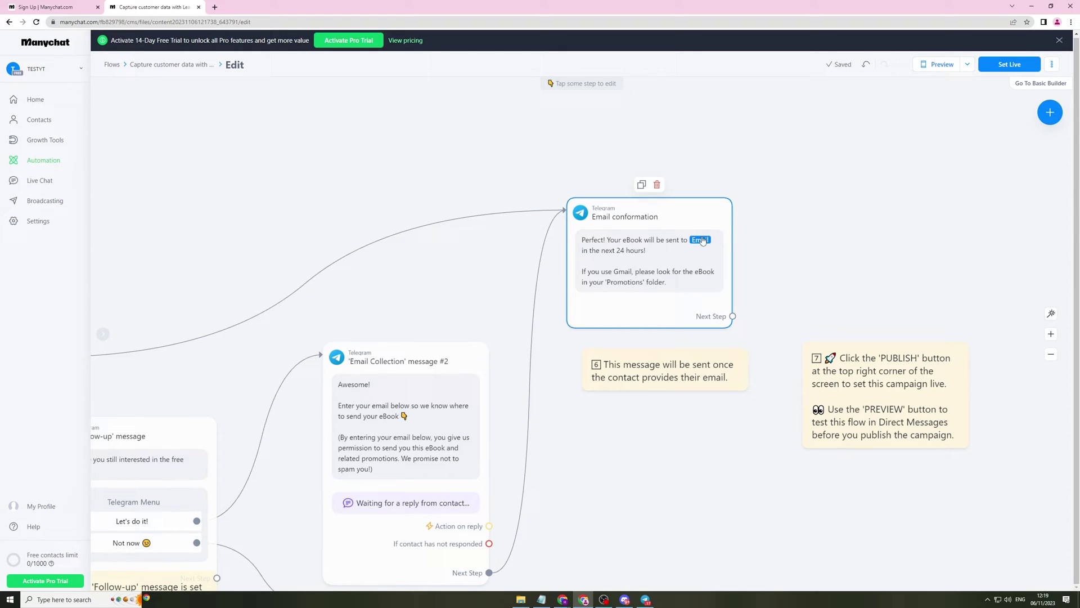
scroll(656, 209, "down", 1)
scroll(655, 209, "right", 1)
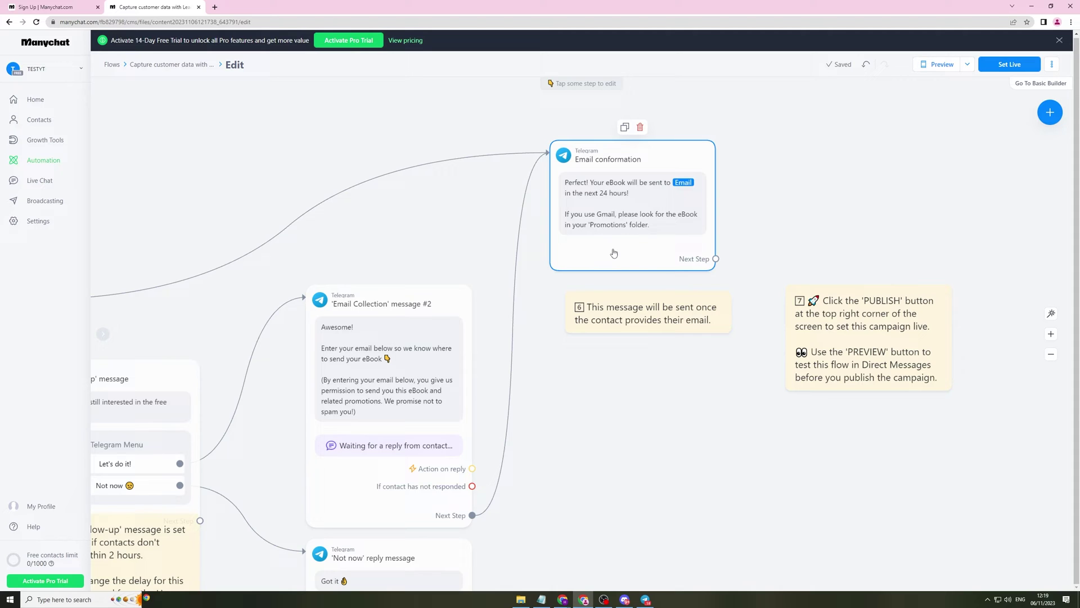
scroll(731, 247, "down", 2)
scroll(749, 249, "up", 2)
scroll(749, 249, "left", 2)
scroll(749, 250, "down", 1)
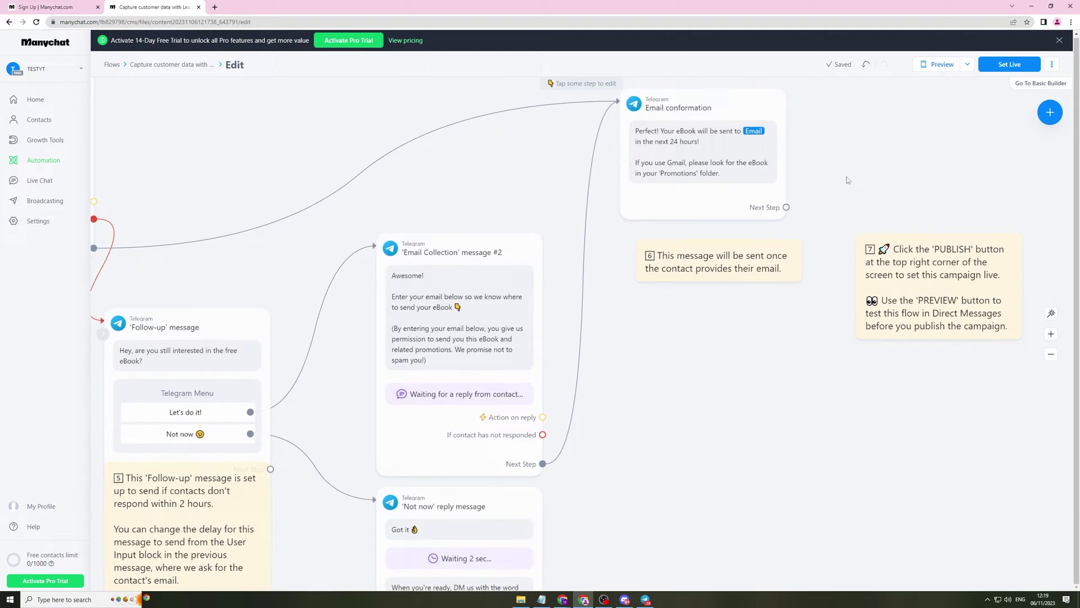
scroll(603, 376, "down", 2)
scroll(602, 375, "down", 1)
scroll(615, 341, "up", 1)
scroll(616, 341, "up", 2)
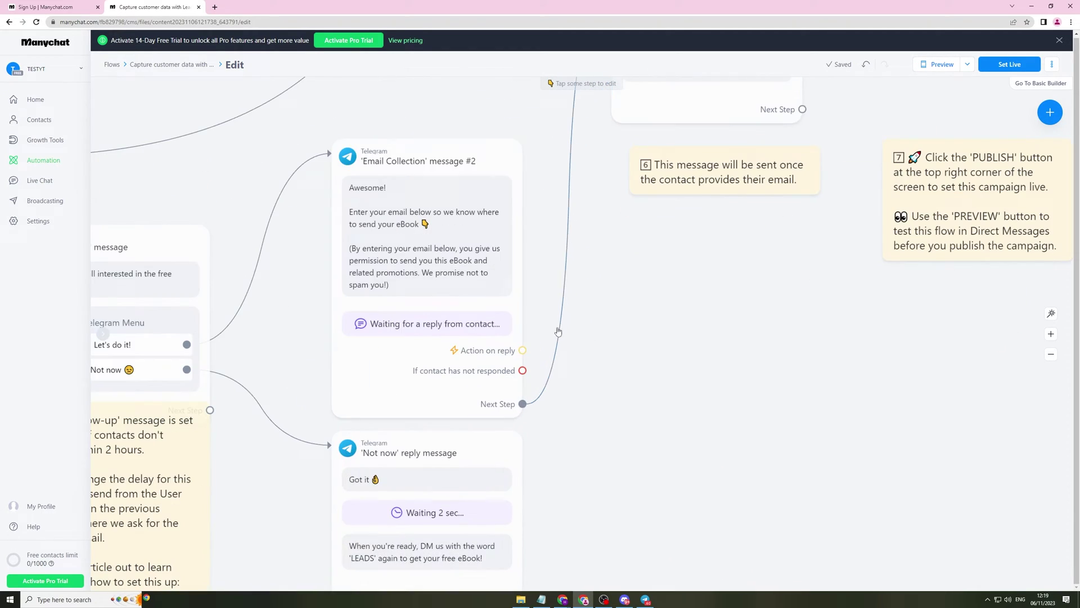
scroll(647, 357, "down", 1)
scroll(647, 357, "down", 1)
scroll(521, 260, "up", 1)
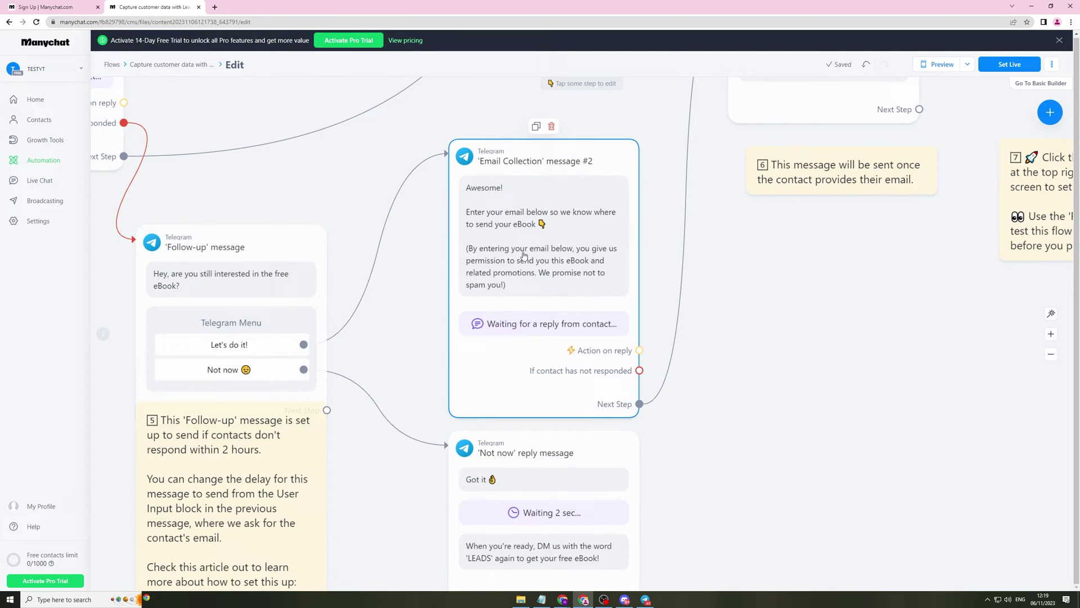
scroll(518, 203, "left", 5)
scroll(518, 204, "up", 1)
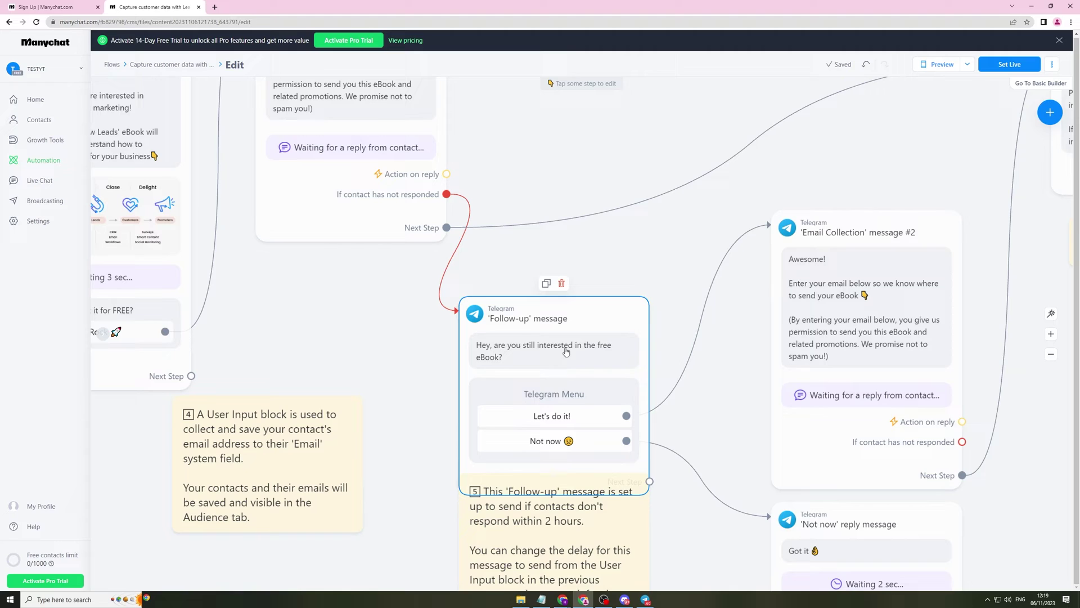
scroll(557, 338, "right", 5)
scroll(557, 338, "down", 1)
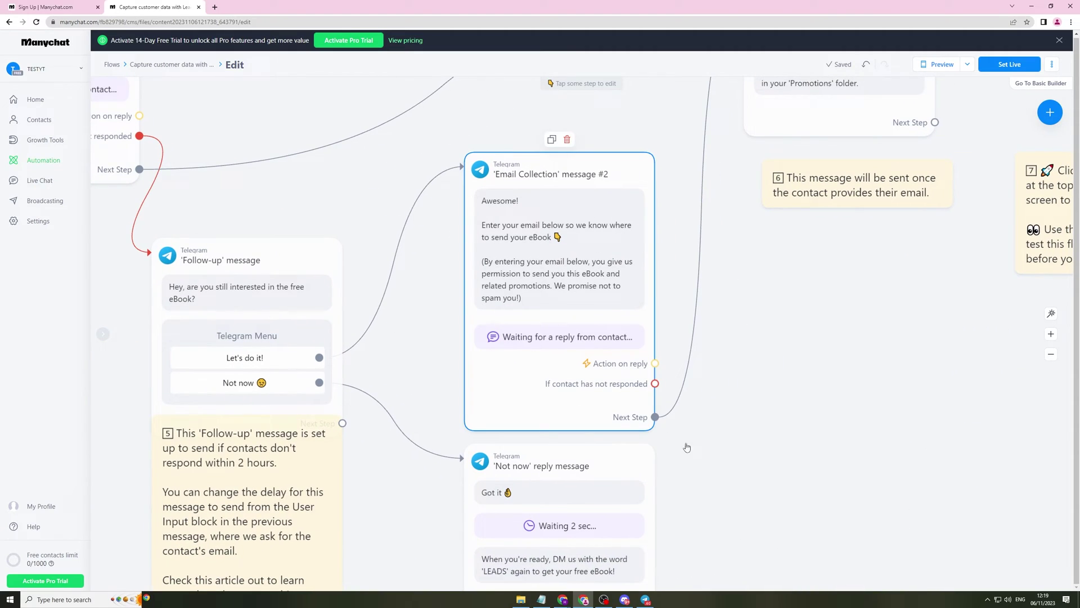
scroll(687, 447, "down", 3)
scroll(703, 439, "up", 2)
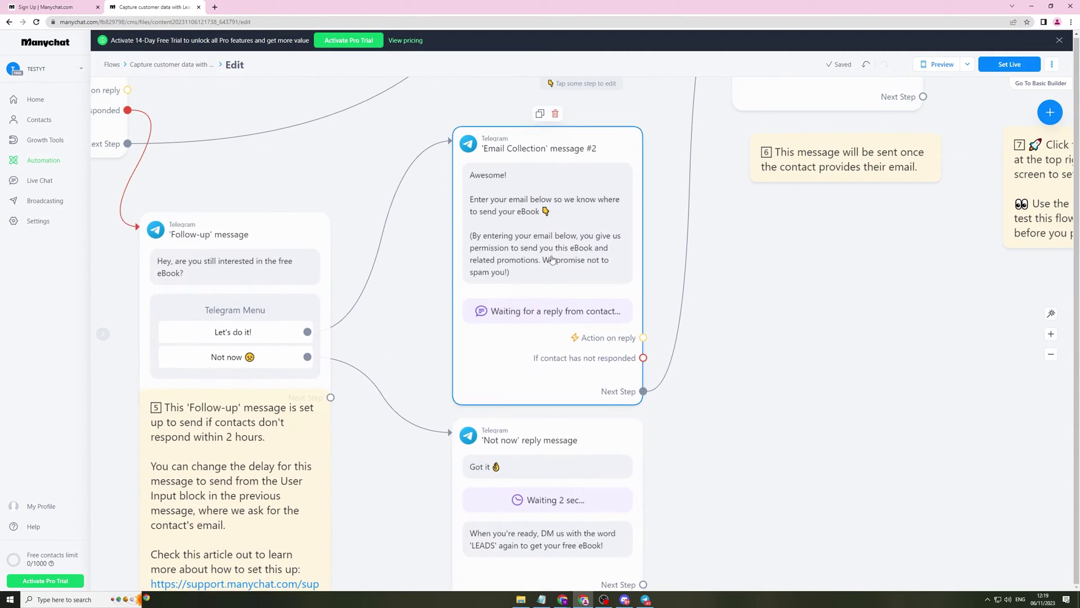
scroll(635, 386, "right", 5)
scroll(635, 386, "up", 3)
scroll(636, 386, "down", 1)
scroll(635, 386, "down", 2)
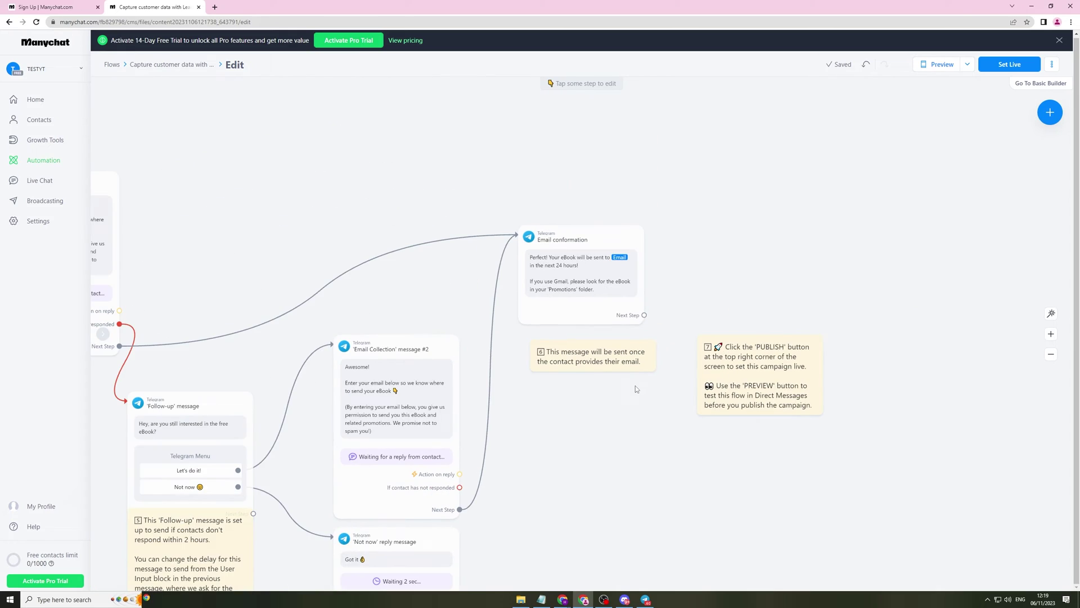
scroll(636, 388, "down", 1)
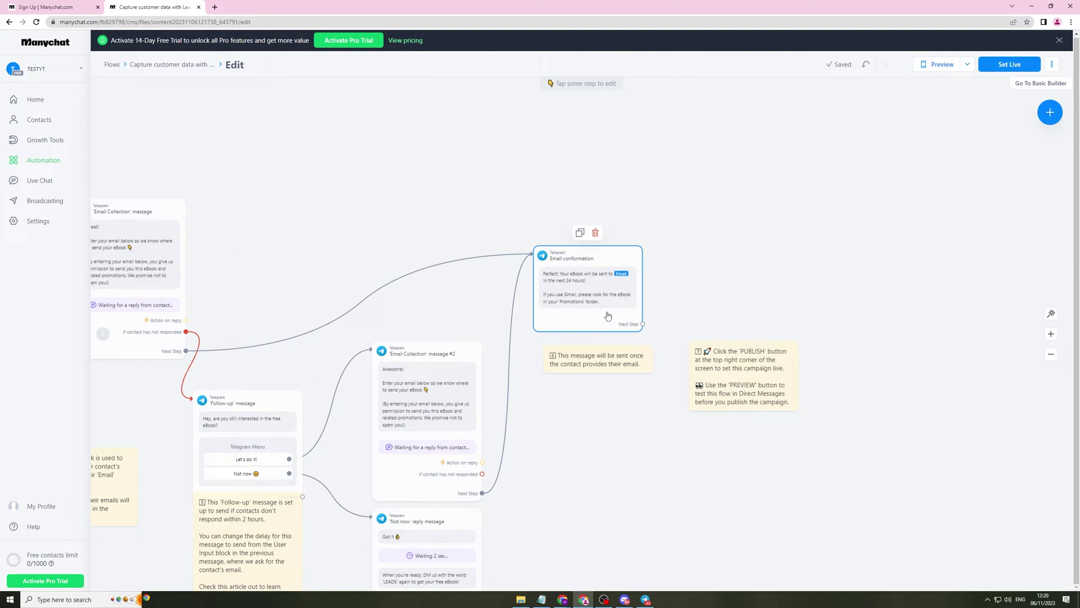
scroll(504, 200, "left", 3)
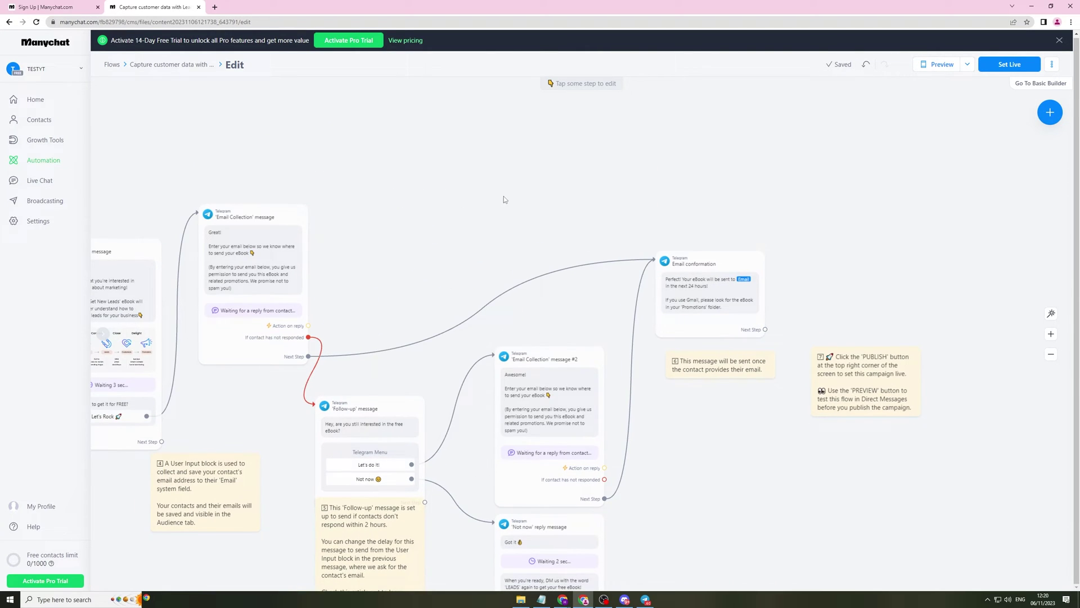
scroll(590, 265, "down", 2)
scroll(740, 181, "left", 4)
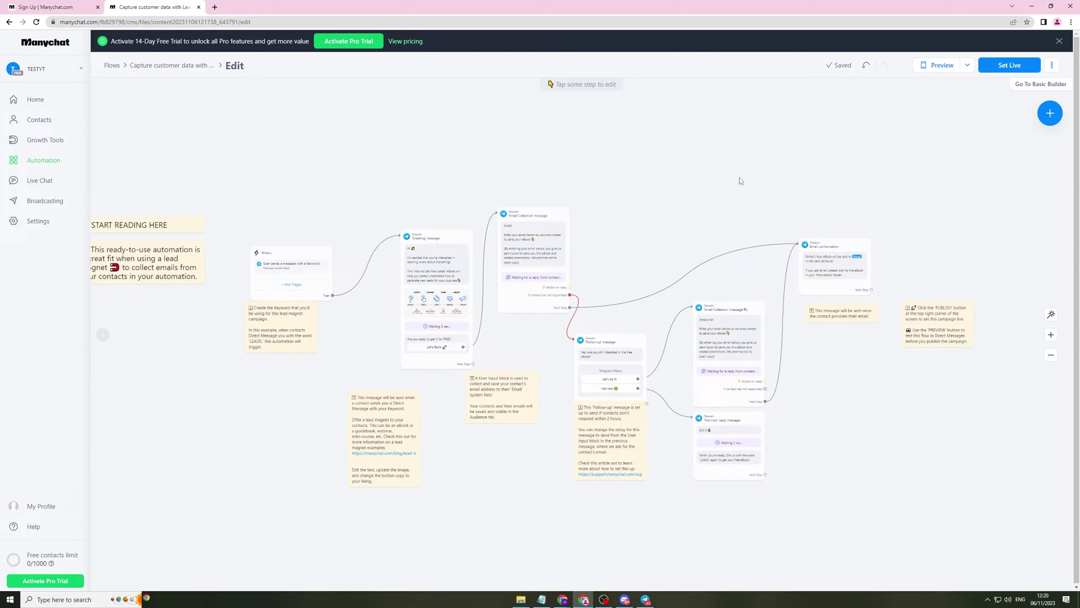
scroll(340, 152, "left", 5)
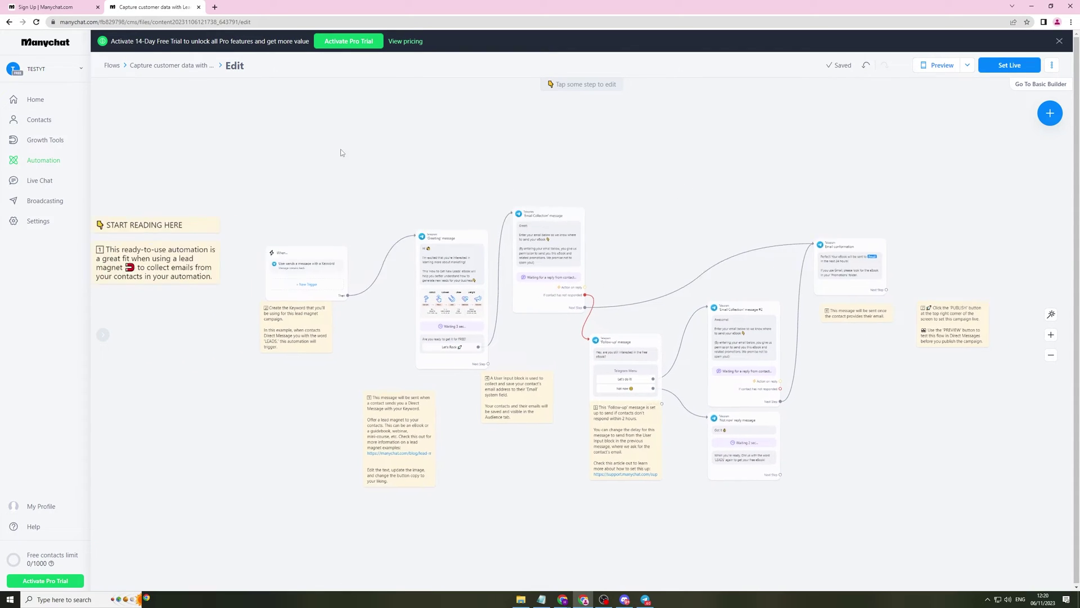
- Leave the flow via Flows and Home, then view the empty Contacts page
left_click(112, 66)
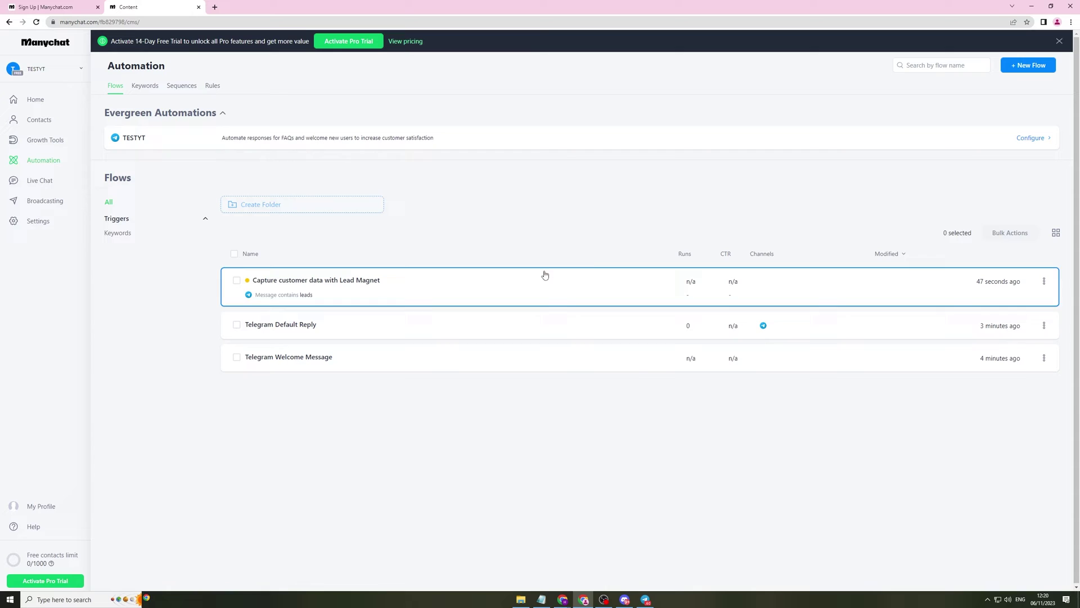
left_click(36, 100)
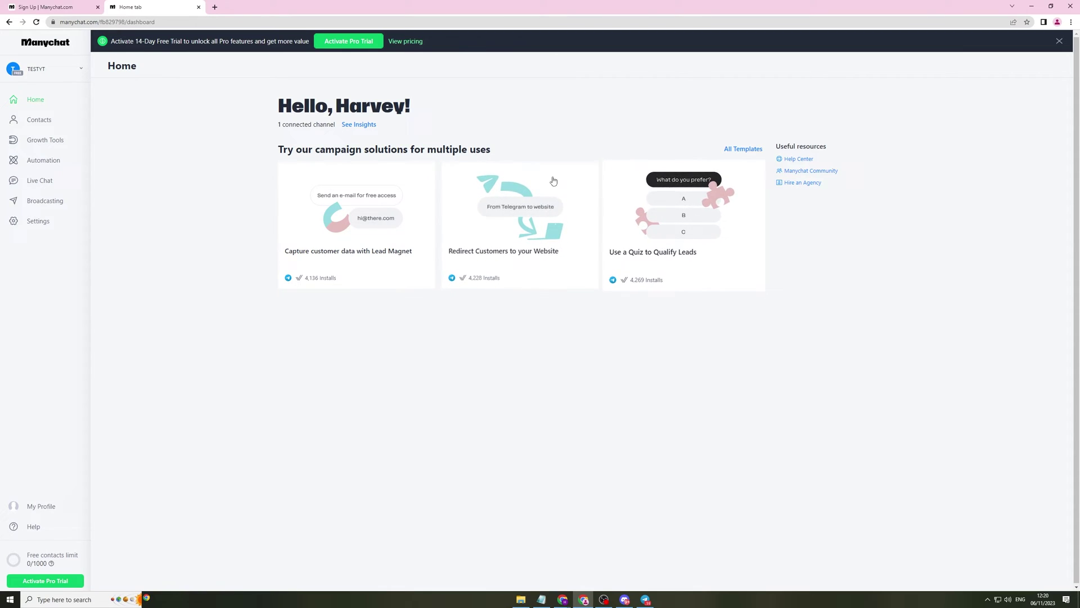
left_click(35, 119)
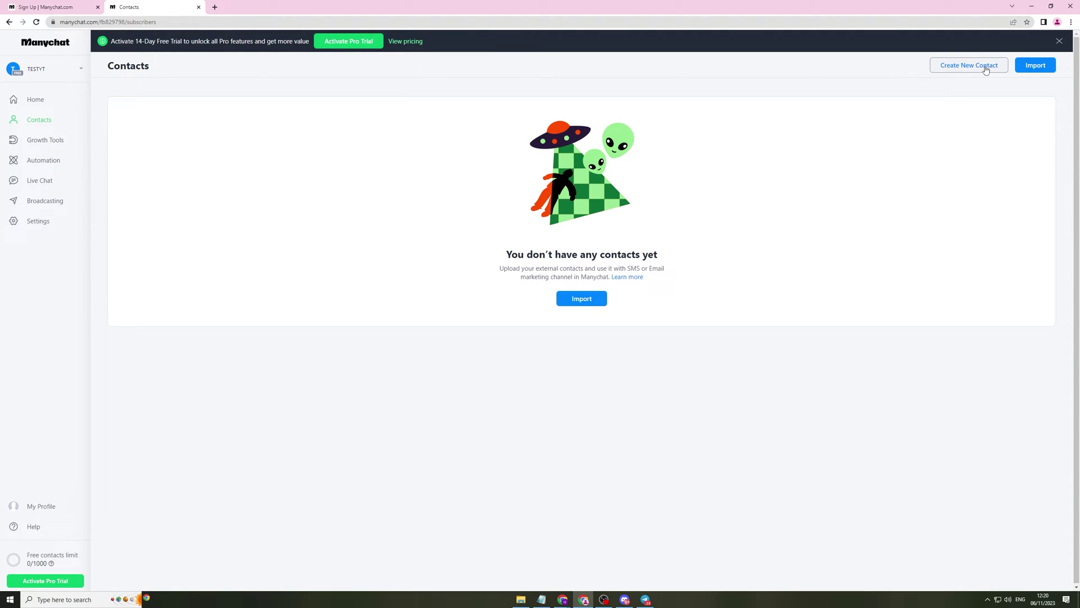
- Create a new Telegram Ref URL growth tool from the Growth Tools page
left_click(41, 140)
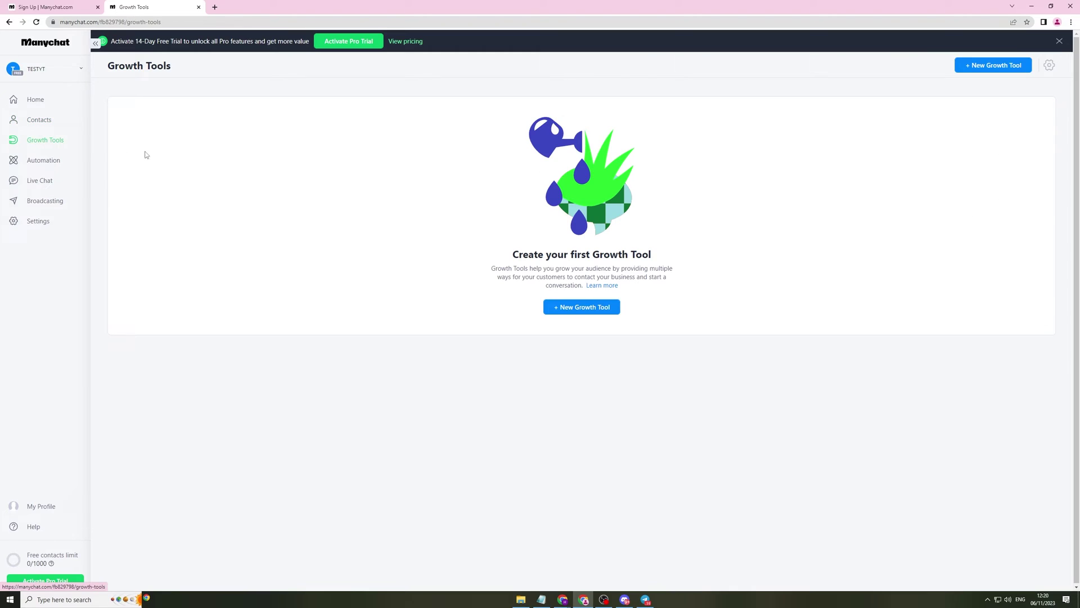
left_click(580, 309)
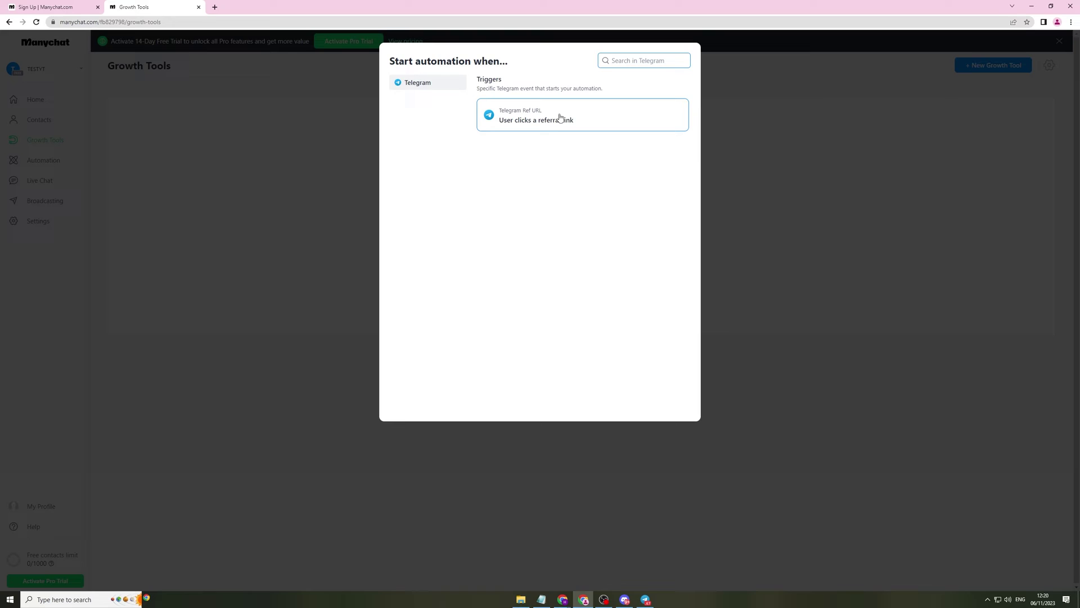
left_click(613, 118)
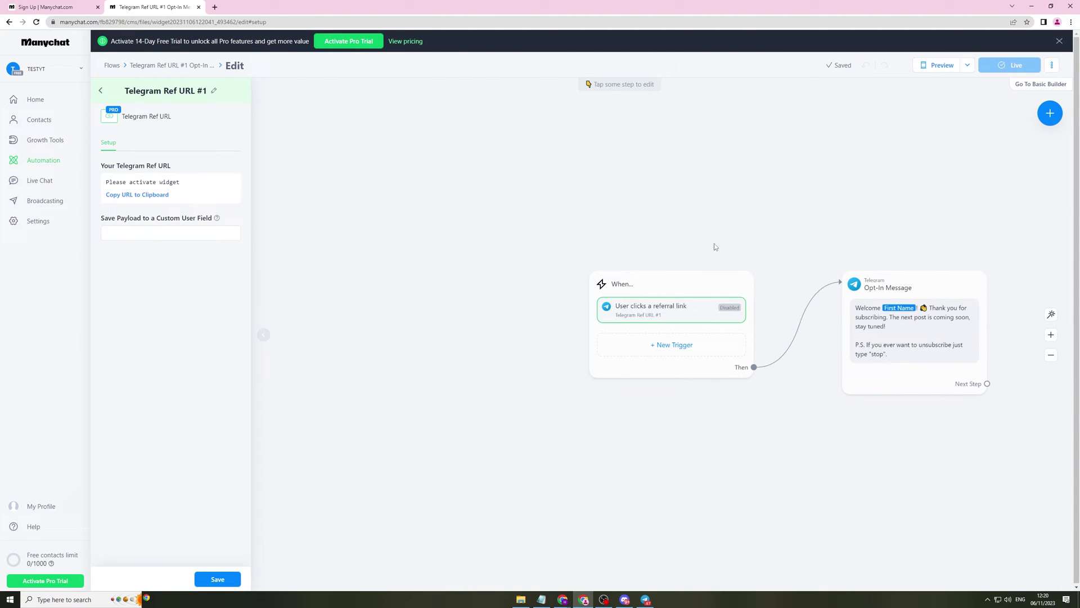
left_click(771, 225)
left_click(692, 217)
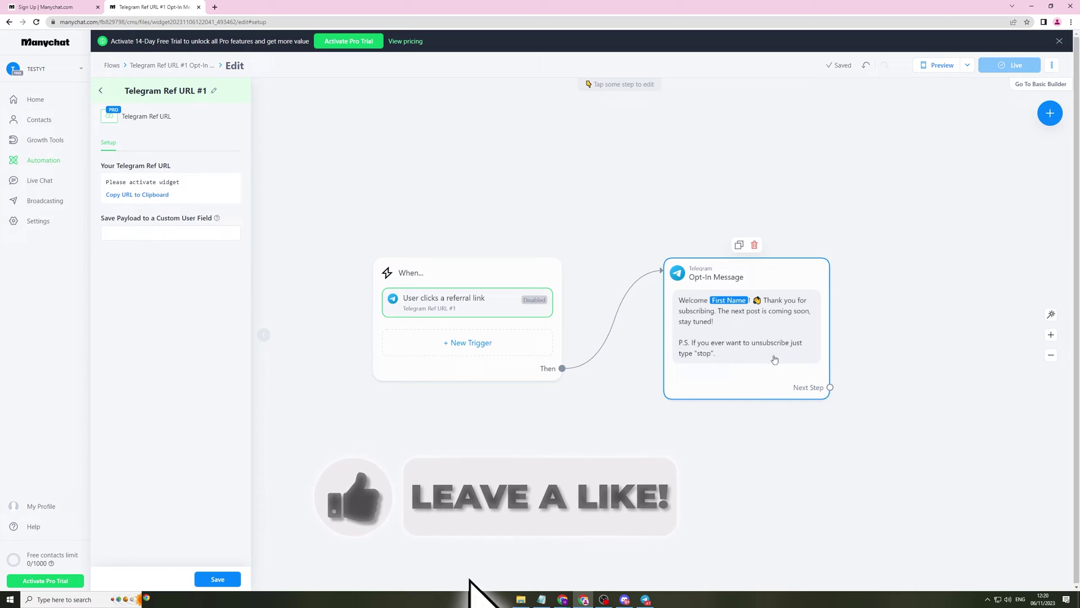
- Inspect the referral-link trigger step, then return to the Automation flows list
left_click(450, 277)
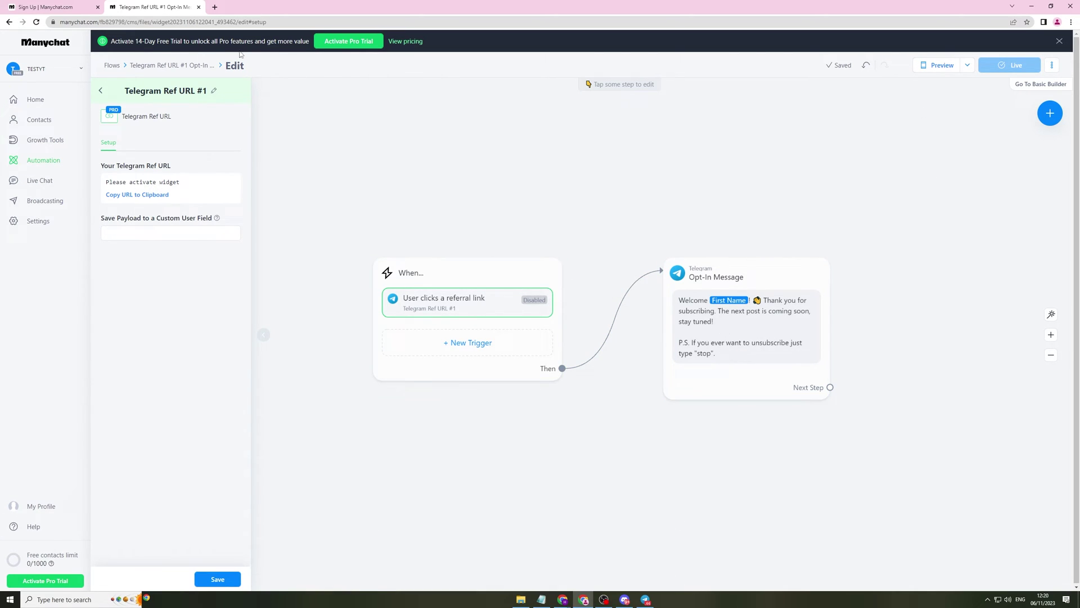
left_click(1050, 113)
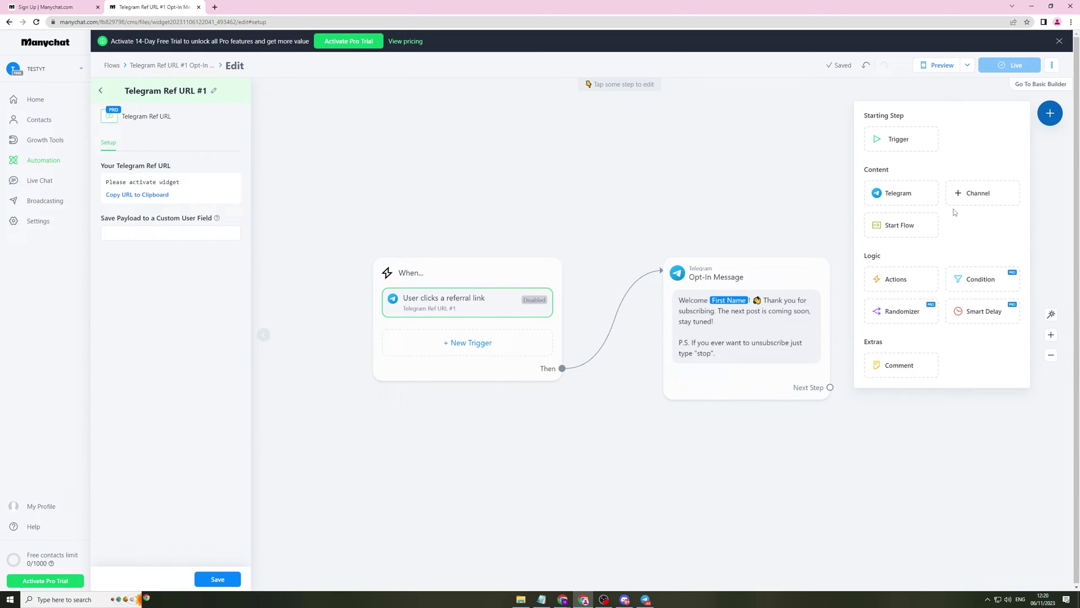
left_click(643, 176)
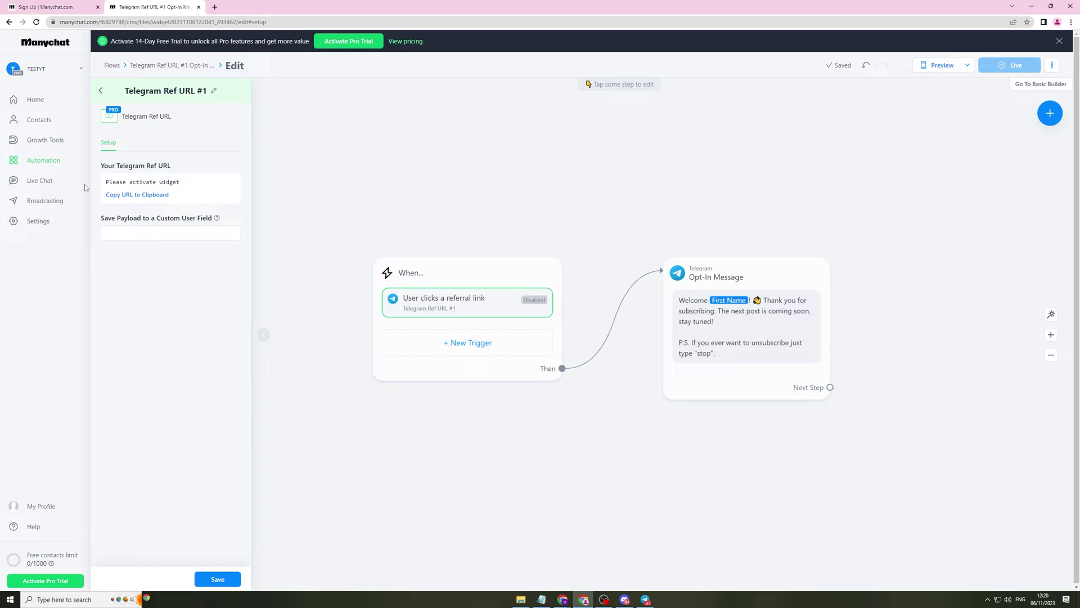
left_click(45, 160)
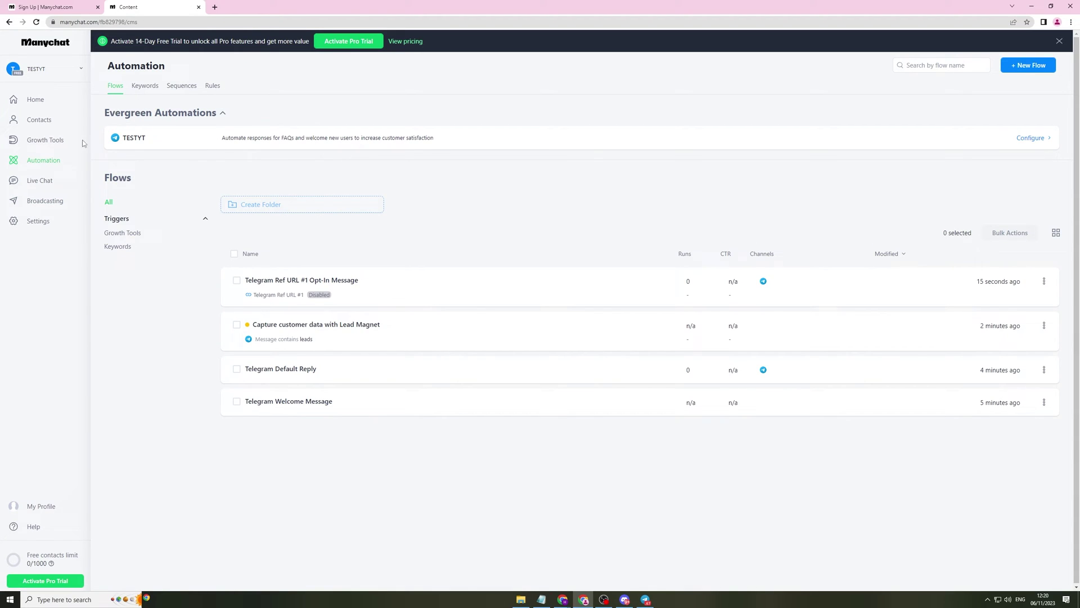
- Browse the Automation Keywords, Sequences and Rules tabs, then return to Flows
left_click(42, 141)
left_click(51, 161)
left_click(145, 85)
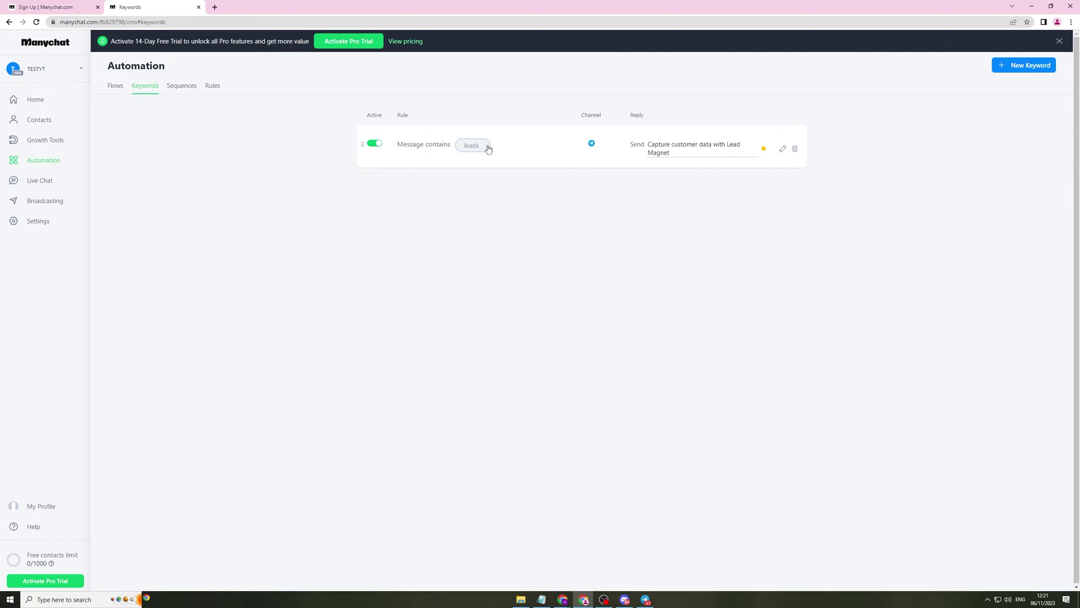
left_click(182, 85)
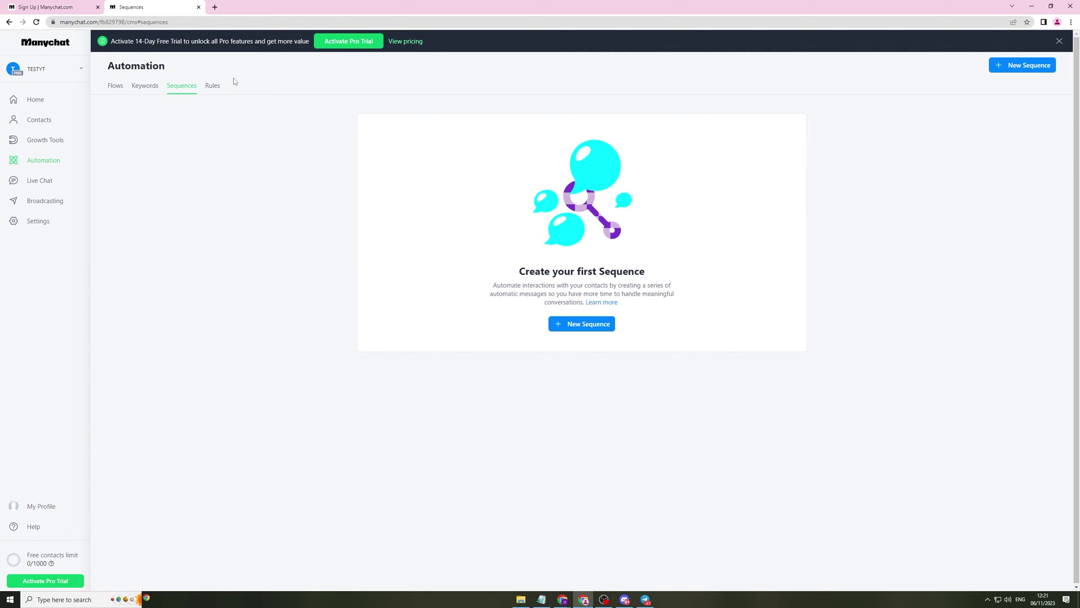
left_click(211, 89)
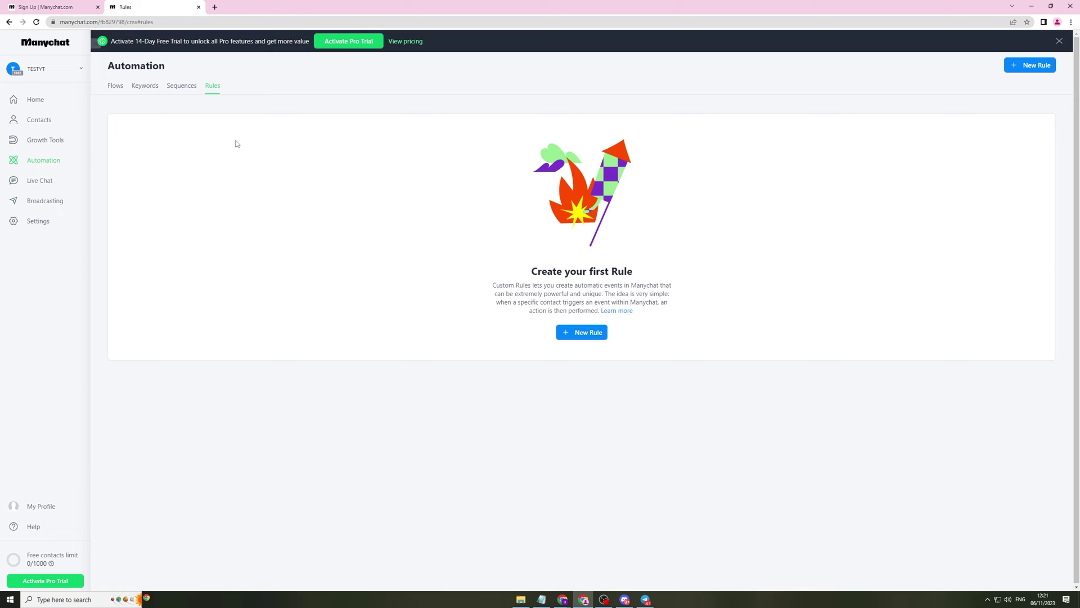
left_click(120, 88)
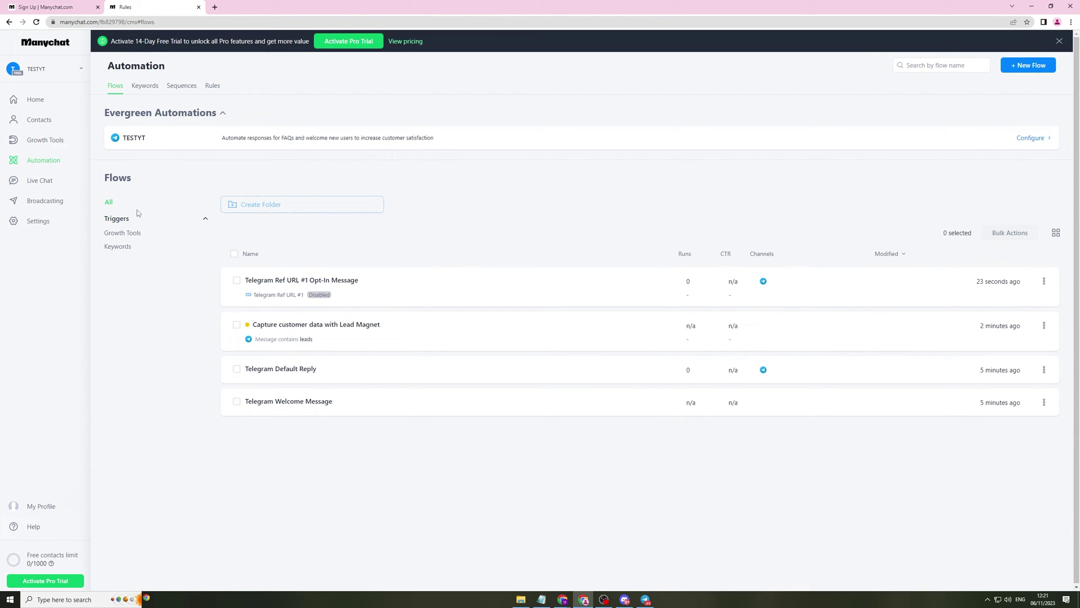
- Browse the Live Chat Unassigned, You, Team and All views, then the empty Broadcasts page, and return Home
left_click(50, 181)
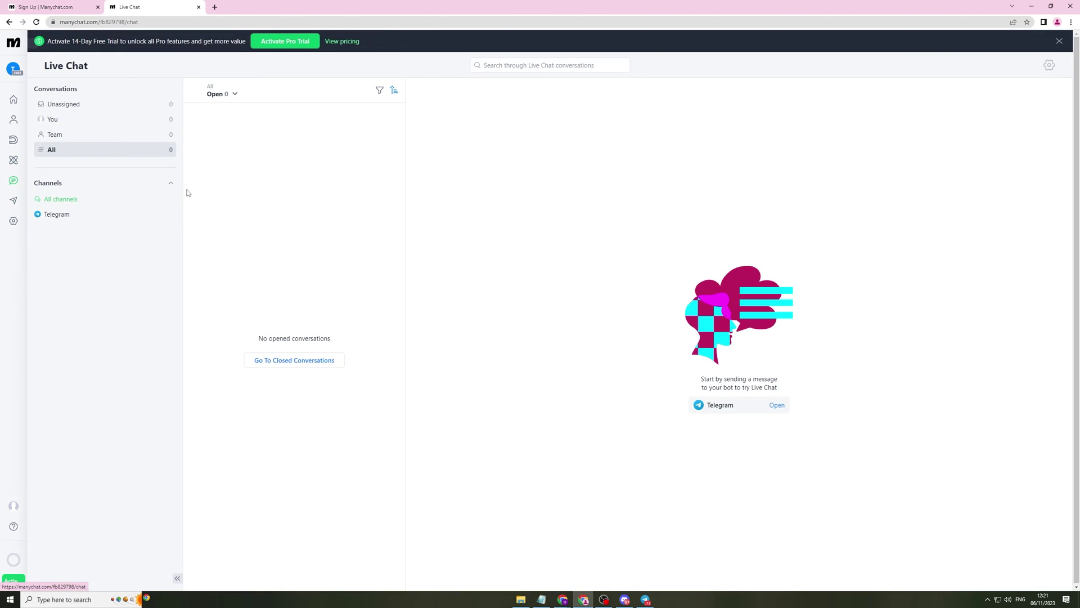
left_click(107, 104)
left_click(99, 119)
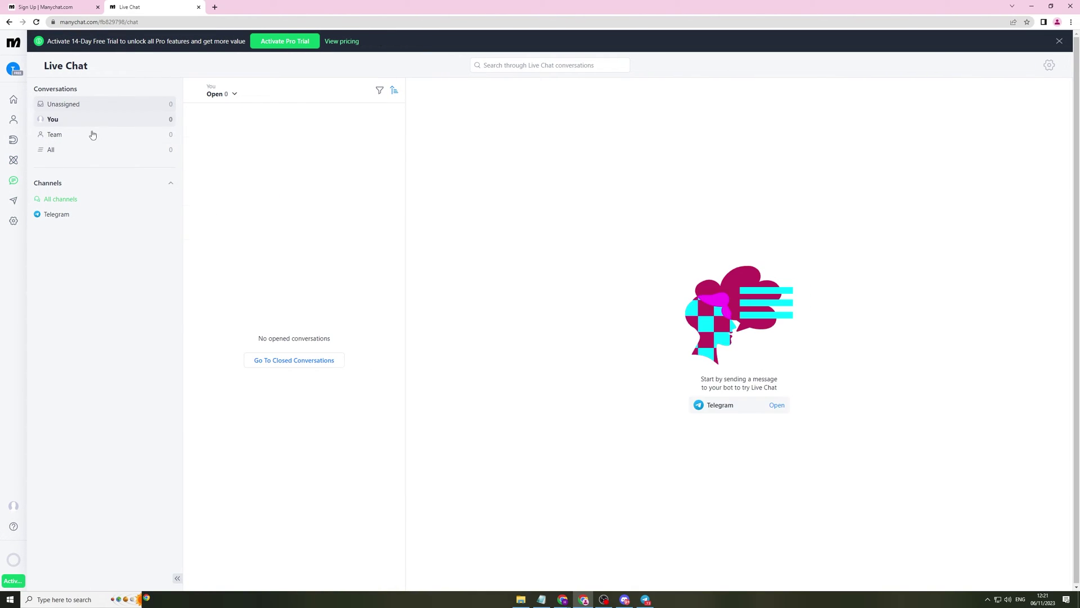
left_click(93, 135)
left_click(90, 152)
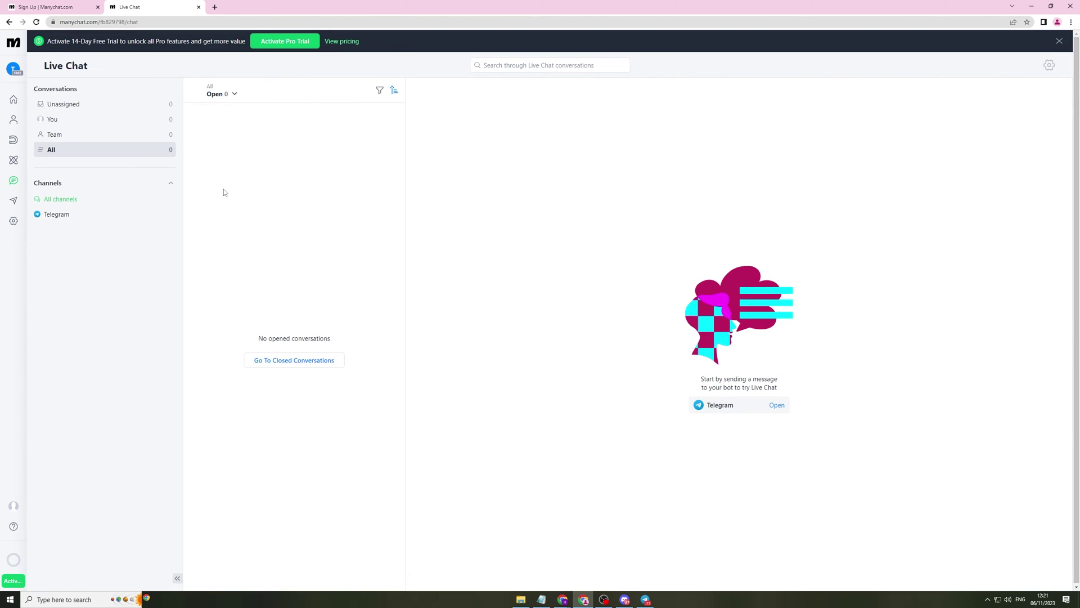
left_click(13, 201)
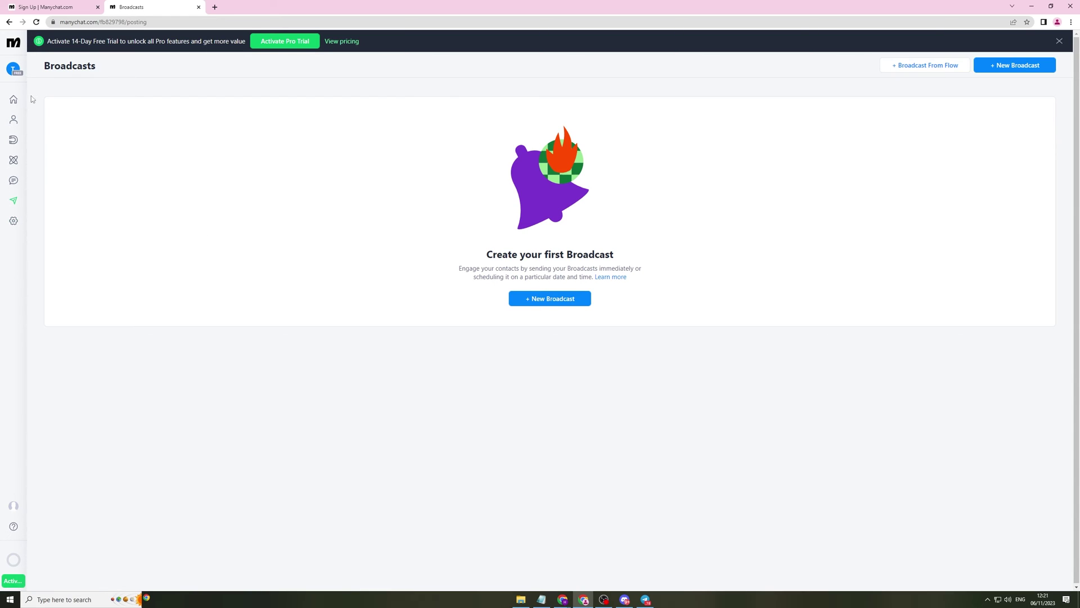
left_click(13, 99)
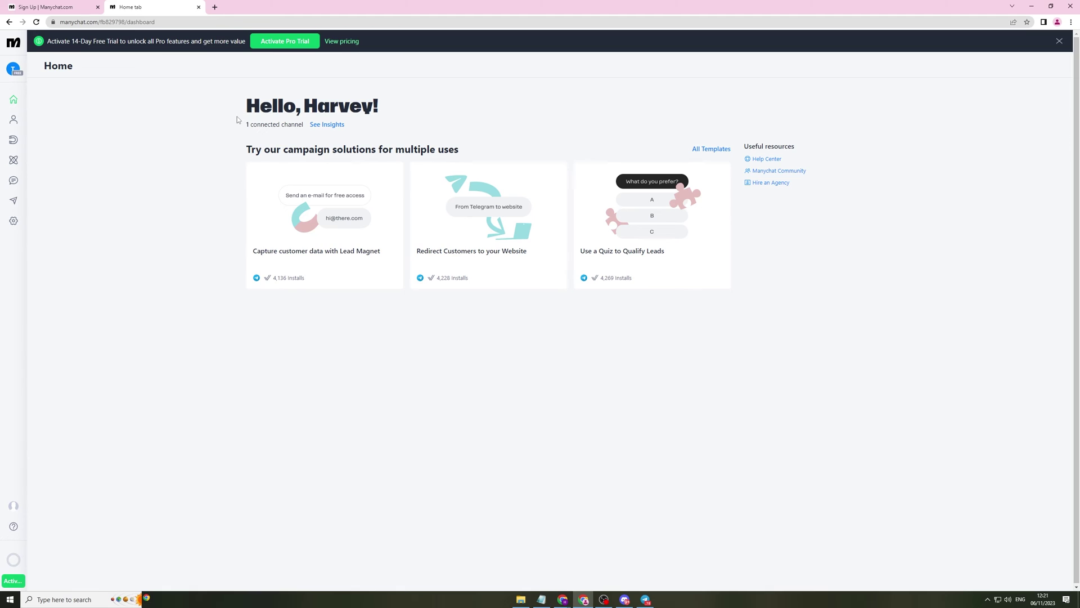
- Open the ManyChat pricing page in a new tab from the View pricing banner link
right_click(342, 41)
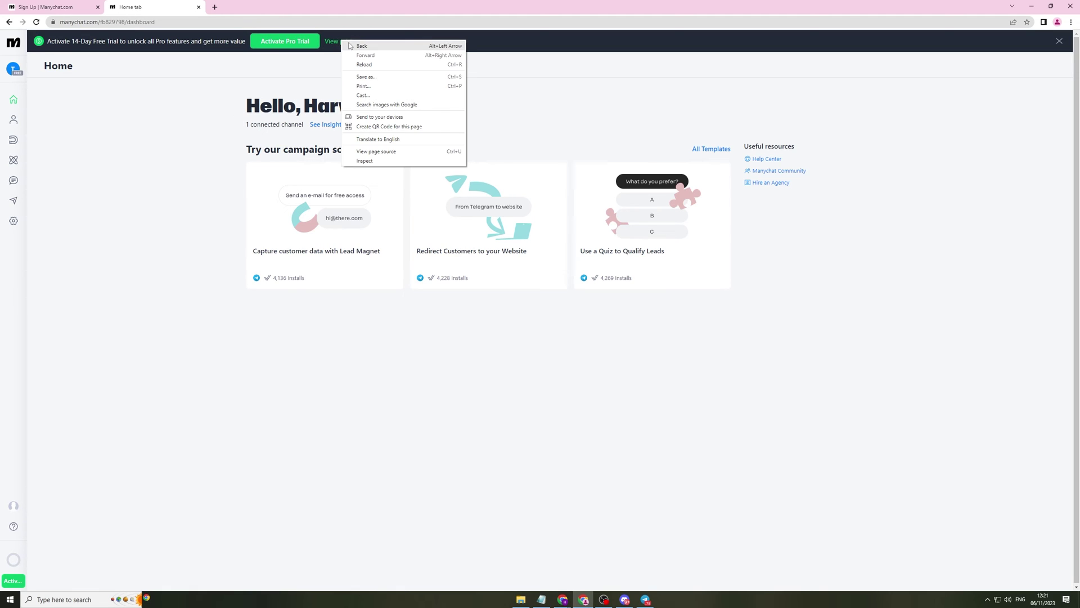
left_click(225, 81)
left_click(341, 41)
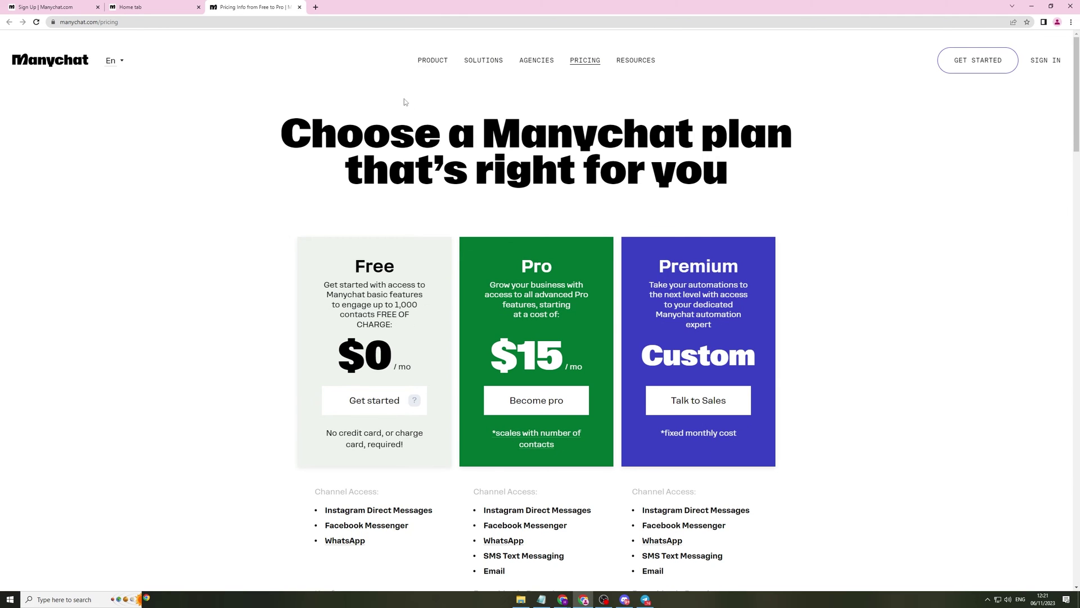
- Compare the Free $0, Pro $15/mo and Custom Premium plan cards and their feature lists
scroll(404, 99, "down", 2)
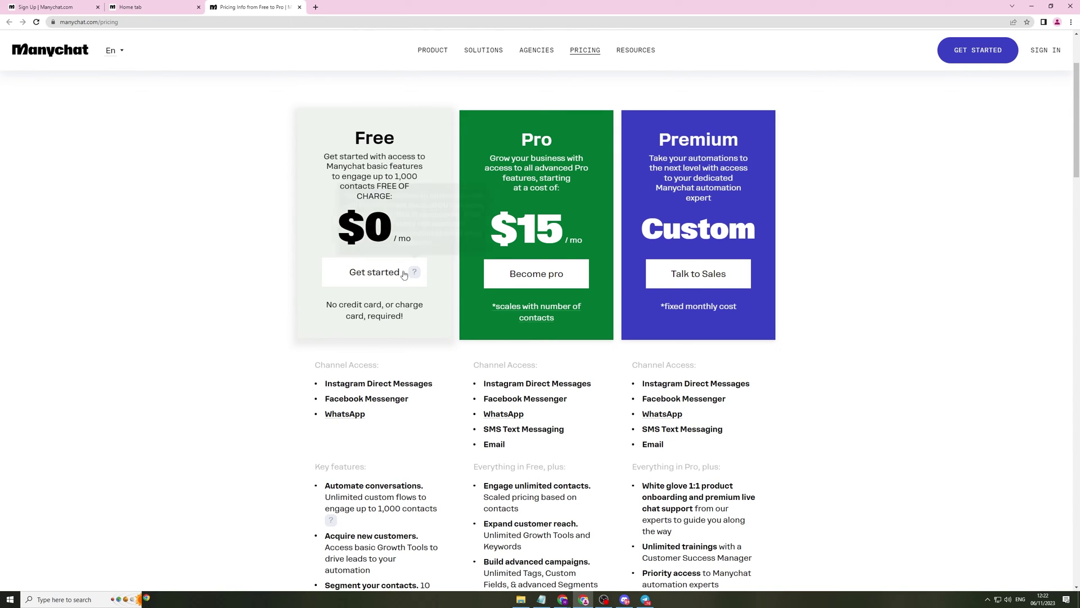
scroll(512, 328, "up", 2)
scroll(512, 328, "down", 2)
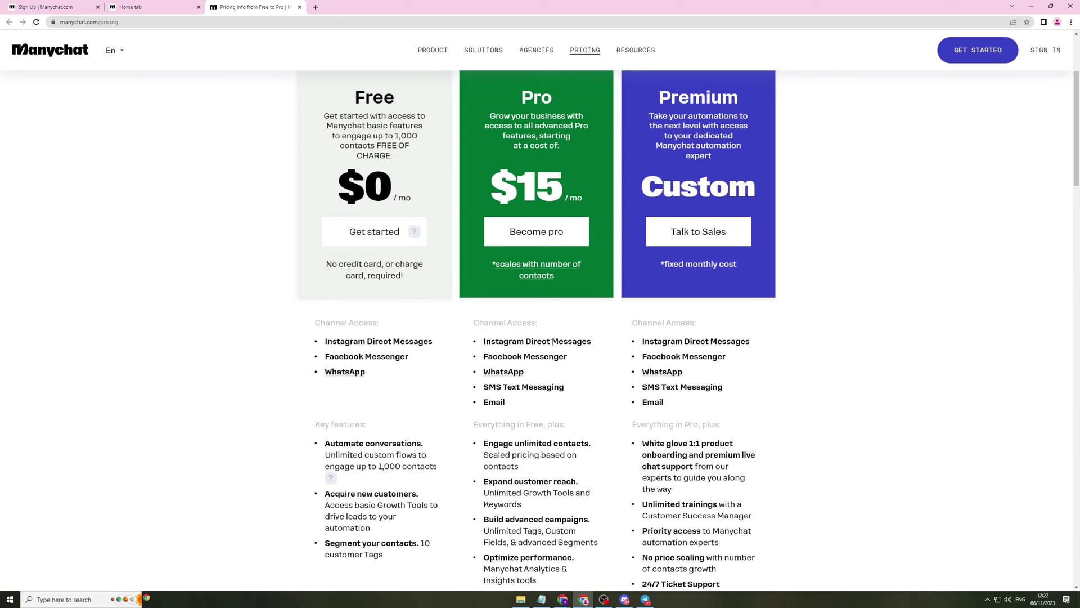
scroll(541, 348, "up", 1)
scroll(535, 394, "down", 5)
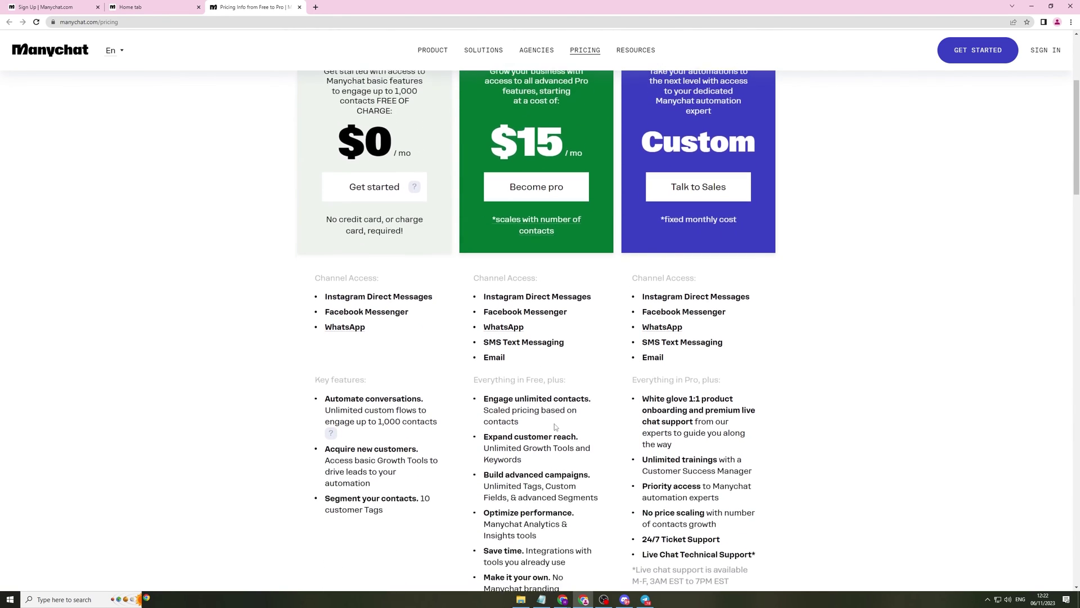
scroll(552, 350, "down", 1)
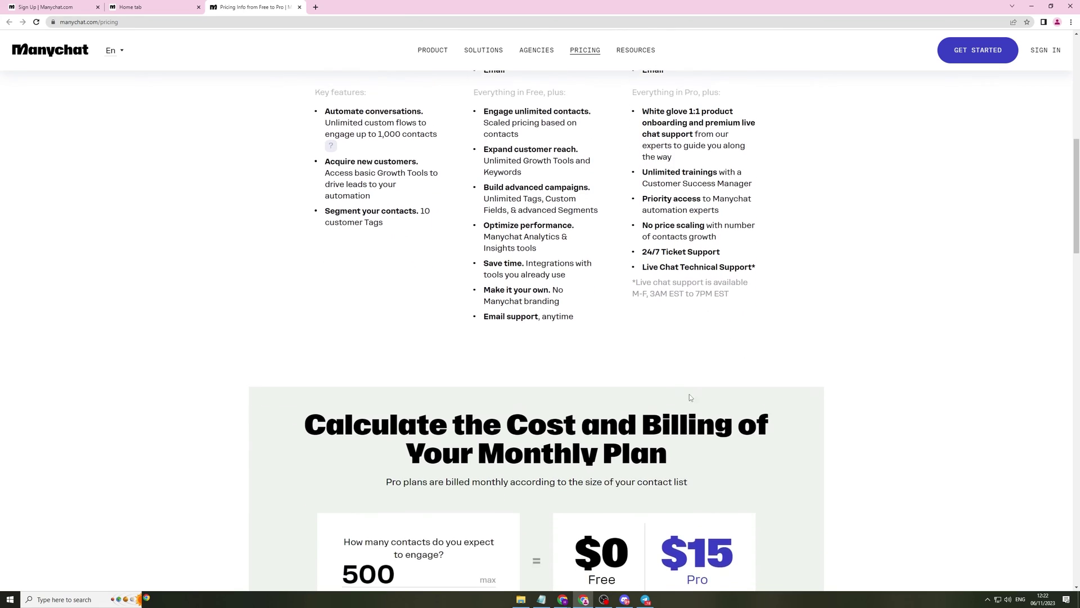
scroll(690, 394, "up", 6)
scroll(743, 391, "up", 1)
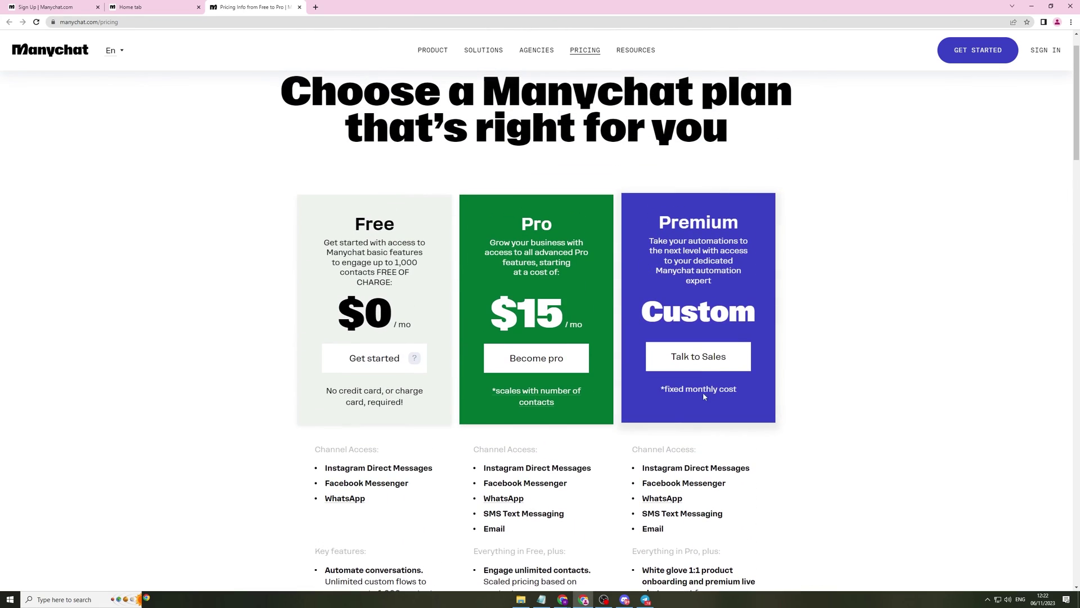
scroll(706, 265, "down", 3)
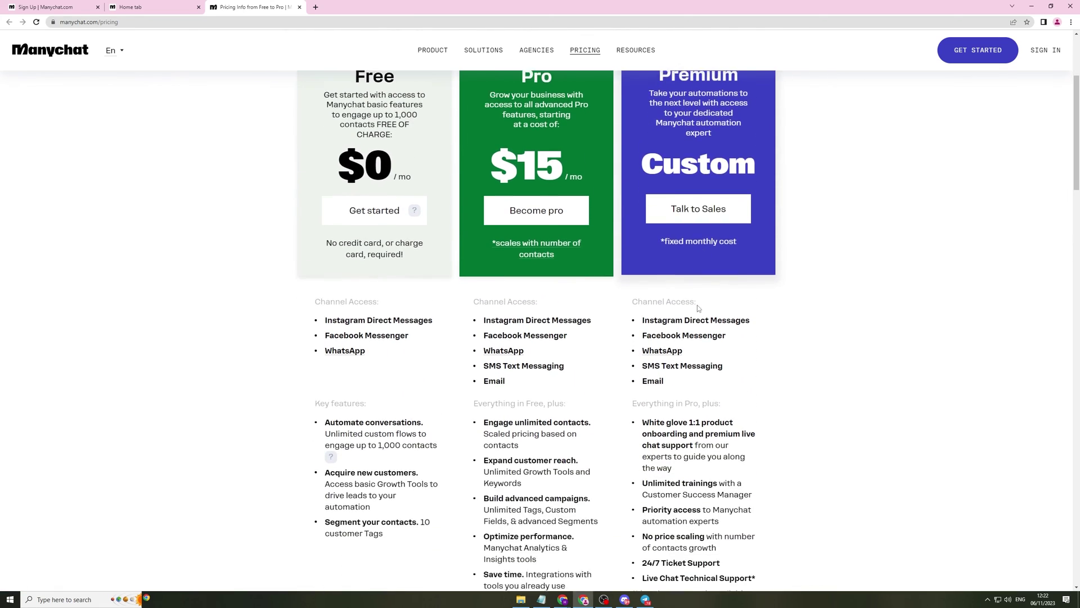
scroll(698, 344, "up", 3)
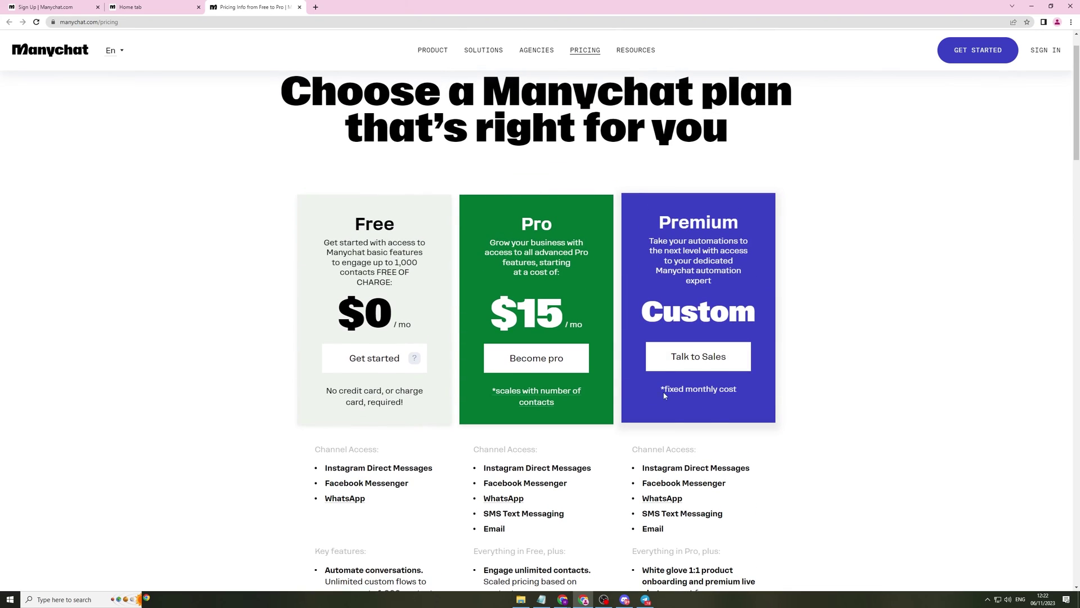
scroll(647, 394, "down", 3)
scroll(629, 443, "down", 10)
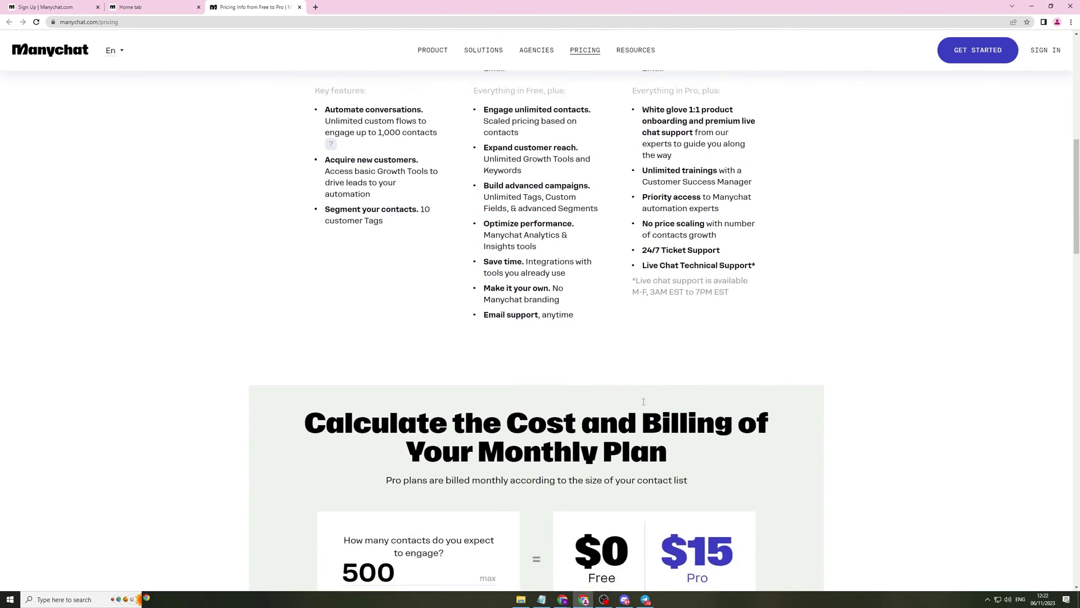
- Set the cost calculator to 141512 contacts and note the $675/month Pro price
scroll(382, 296, "up", 3)
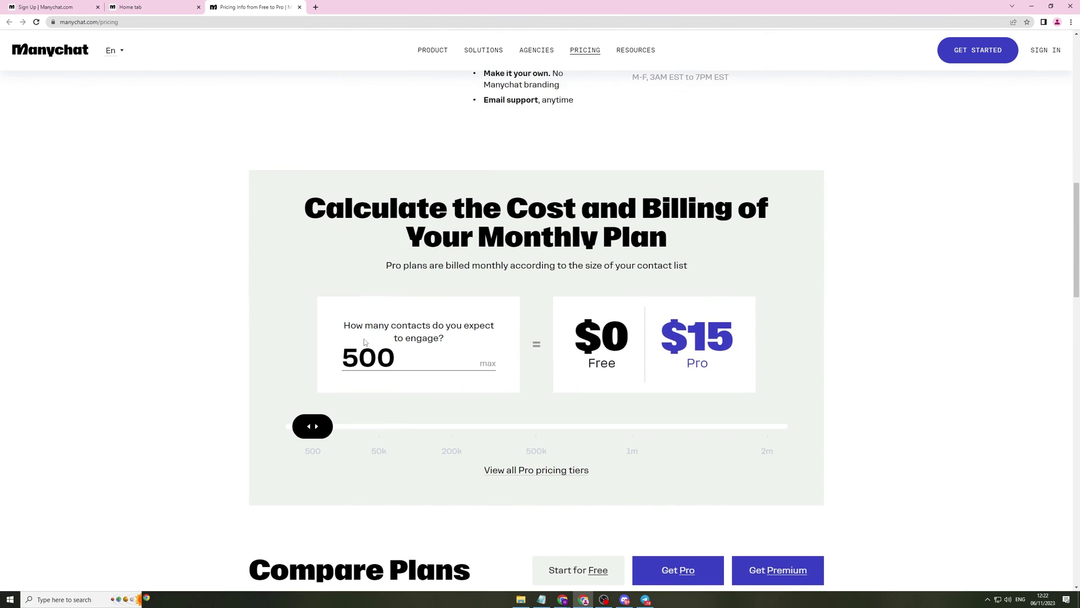
left_click_drag(320, 427, 411, 426)
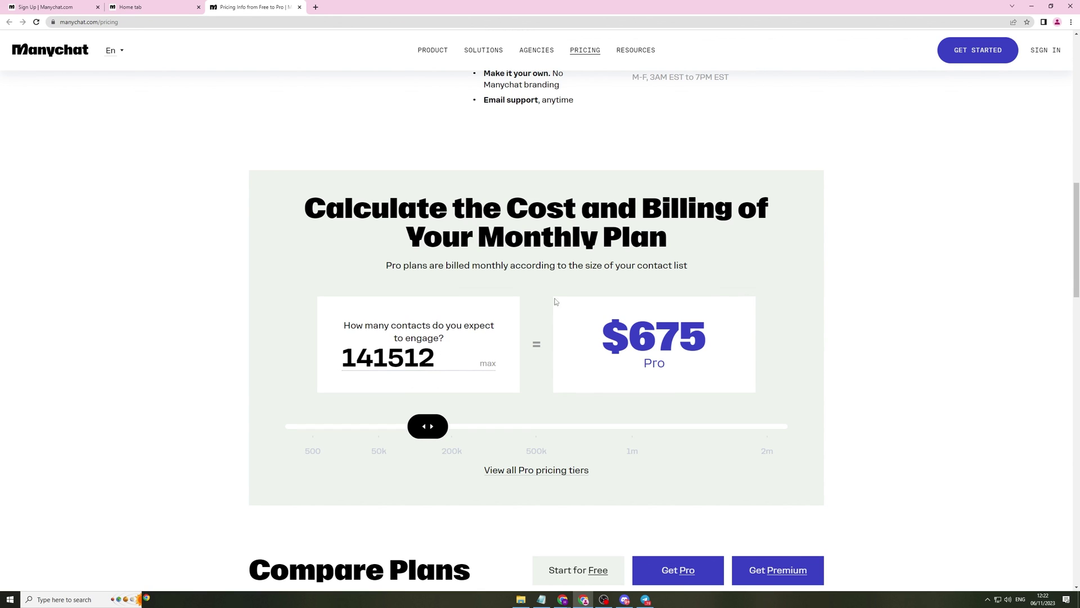
left_click_drag(591, 337, 693, 310)
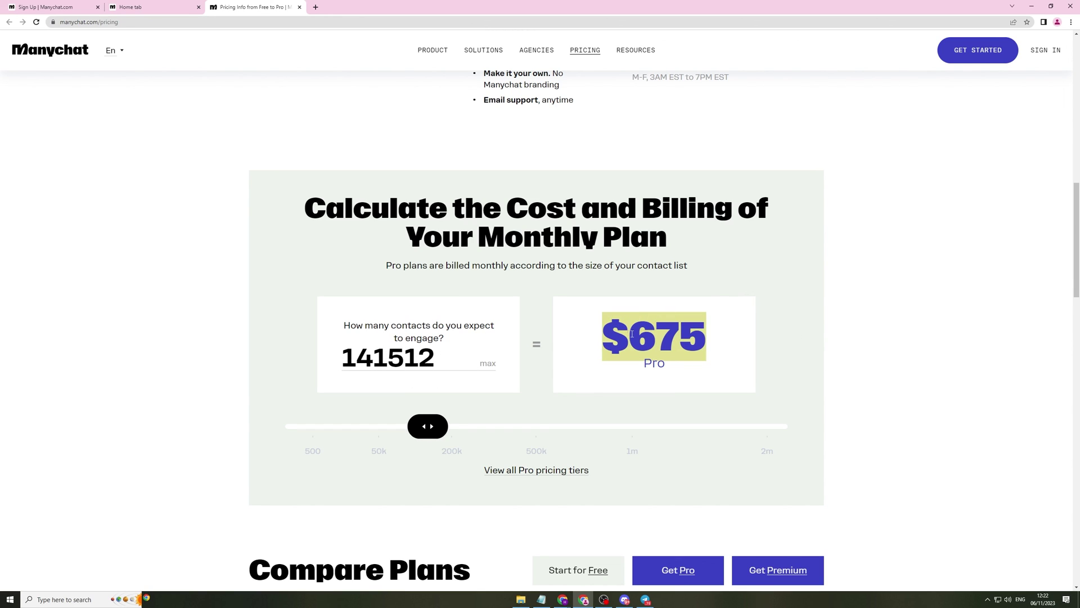
left_click(595, 341)
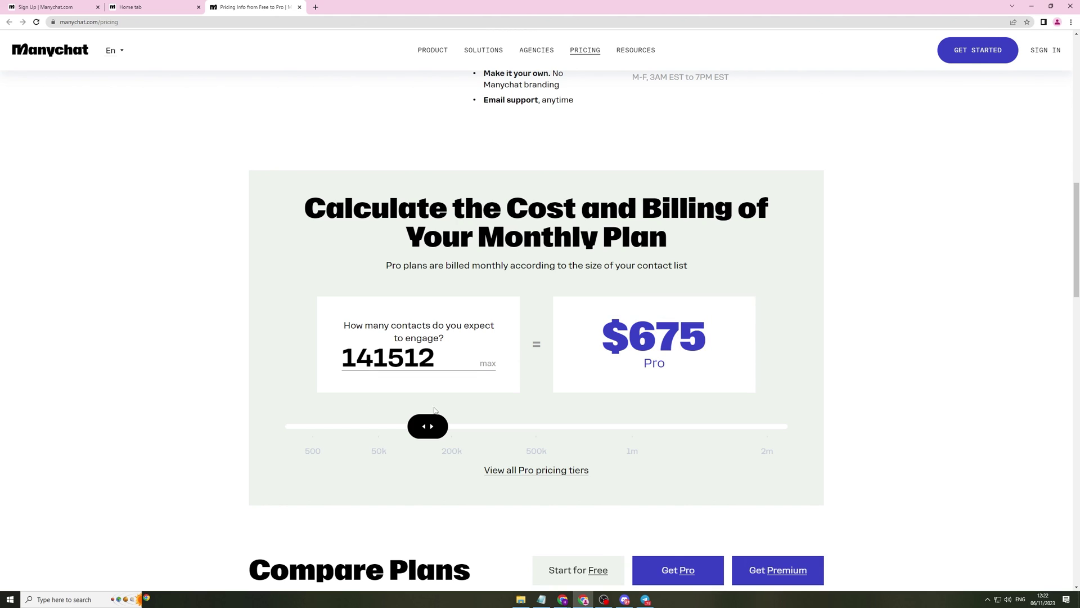
scroll(434, 410, "down", 5)
- Go to the Manychat homepage headlined 'Unleash the power of chat marketing'
key("Home")
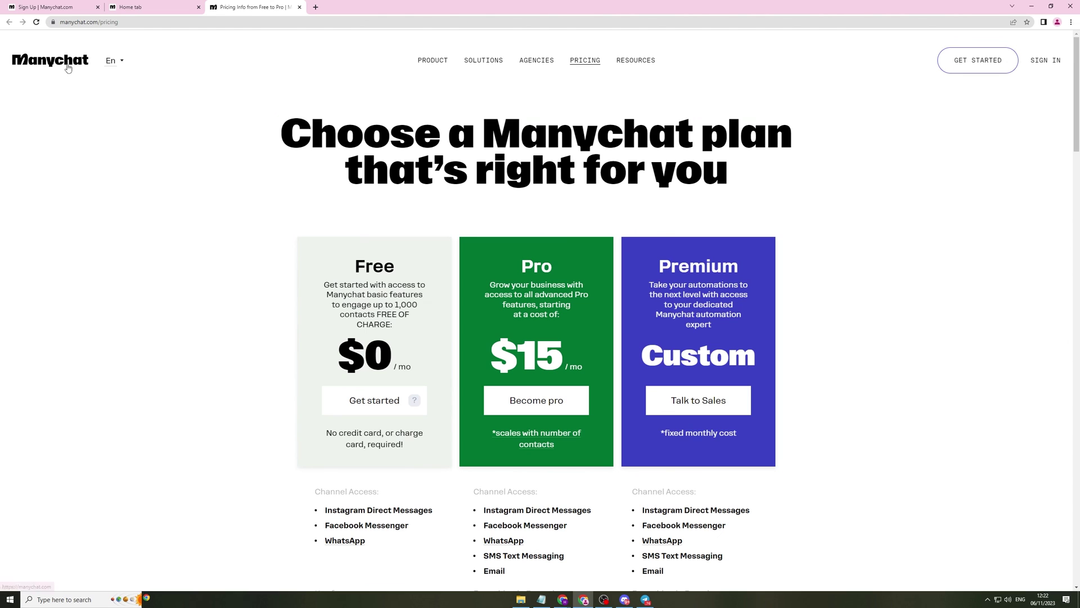
left_click(68, 67)
left_click_drag(299, 96, 753, 181)
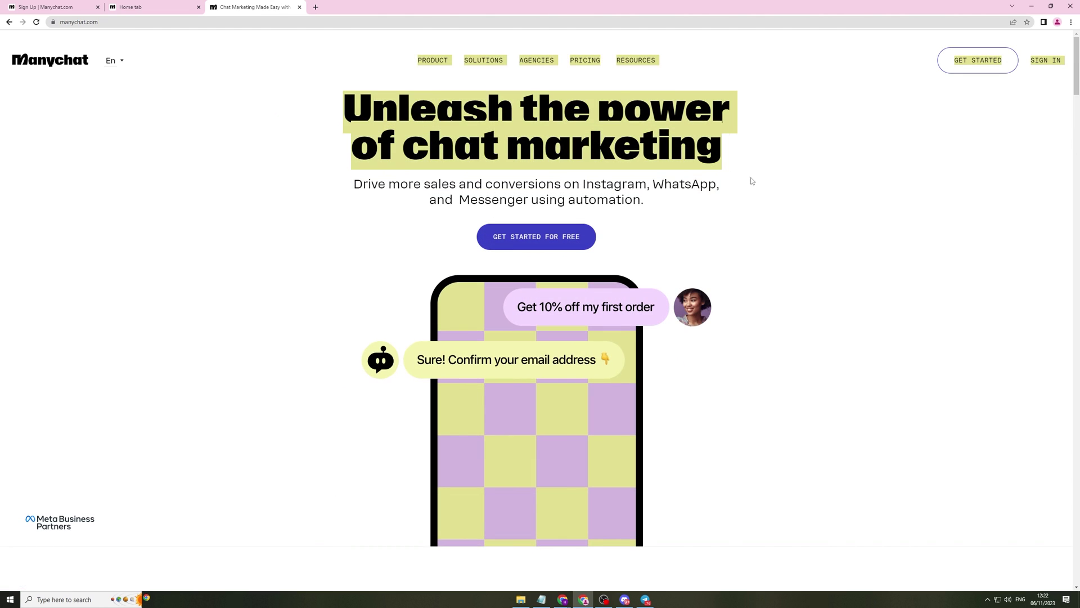
left_click(760, 191)
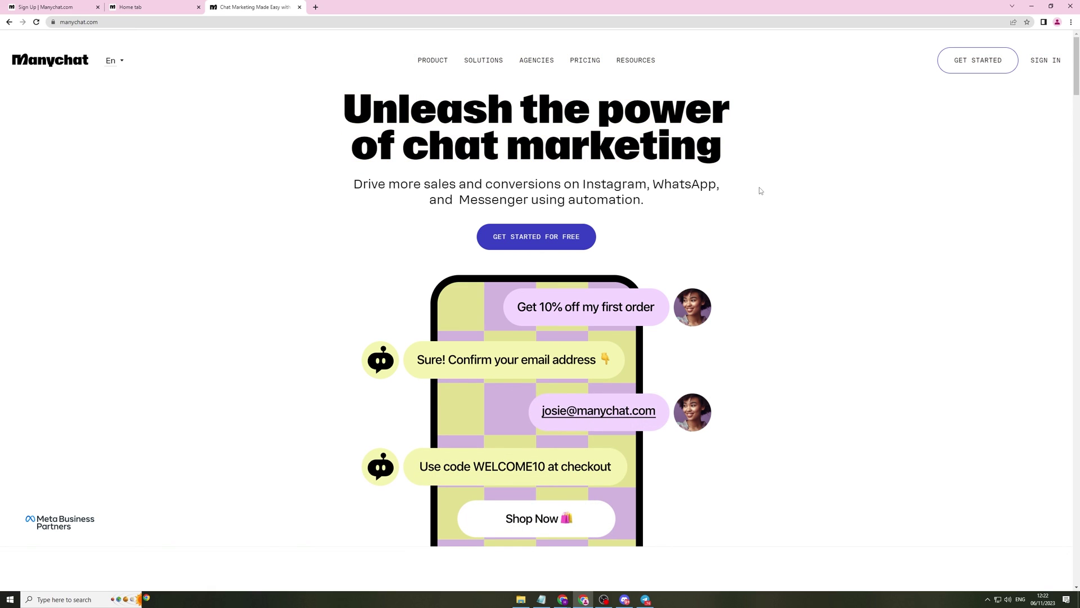